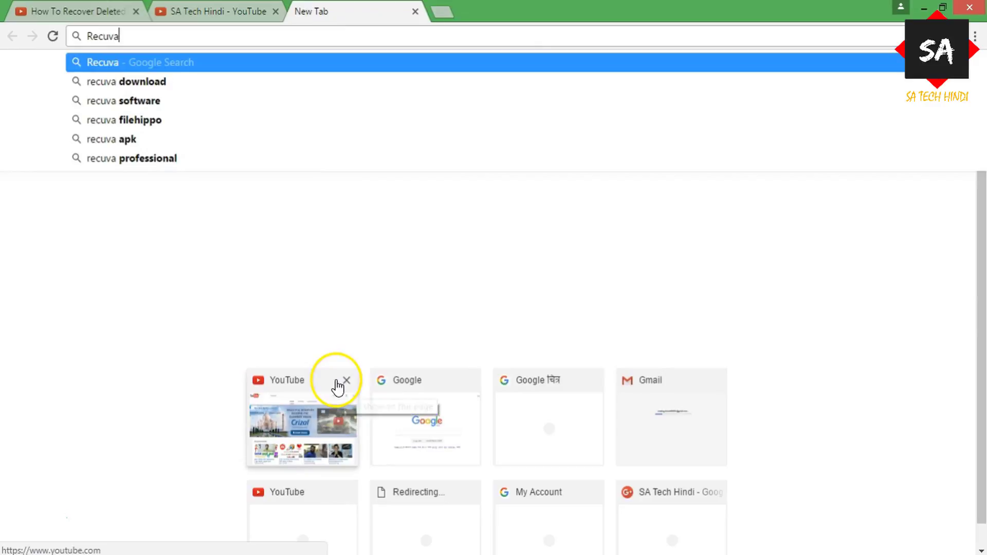
- Search Google for Recuva, open its Softonic download page, and minimize the browser
{"action": "left_click", "coordinate": [336, 383]}
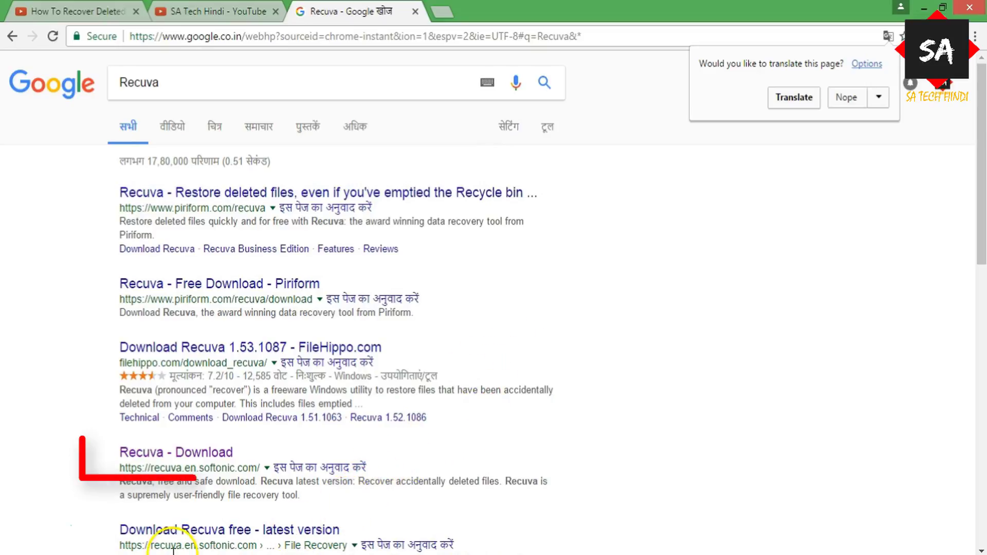
{"action": "left_click", "coordinate": [141, 453]}
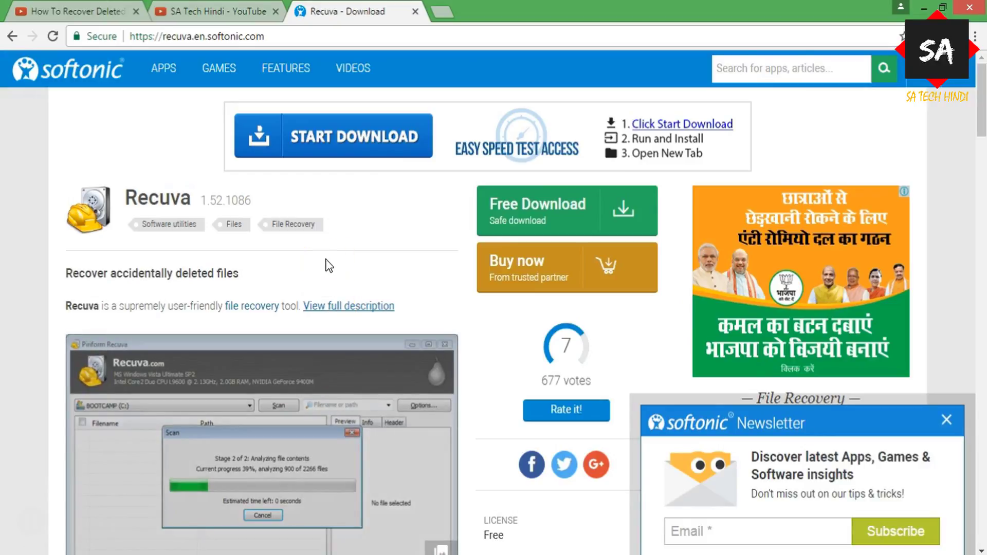
{"action": "left_click", "coordinate": [924, 8]}
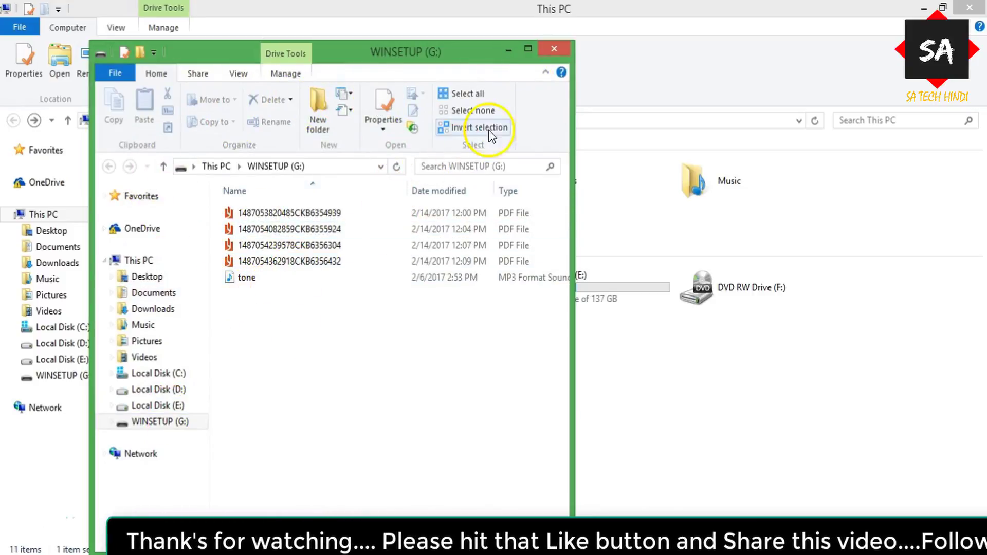
- Open the WINSETUP (G:) drive and play its tone audio file, closing the player and returning to This PC
{"action": "left_click", "coordinate": [554, 50]}
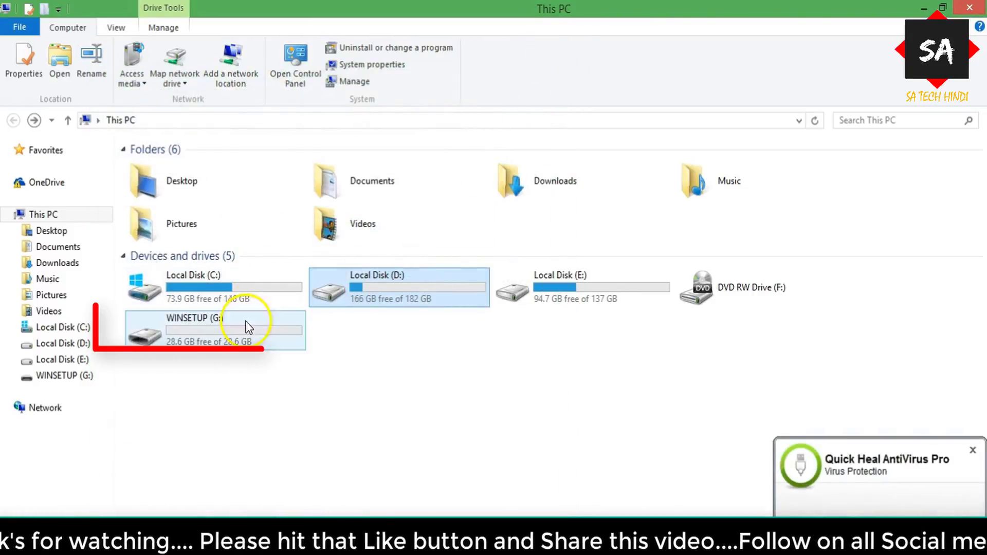
{"action": "double_click", "coordinate": [199, 342]}
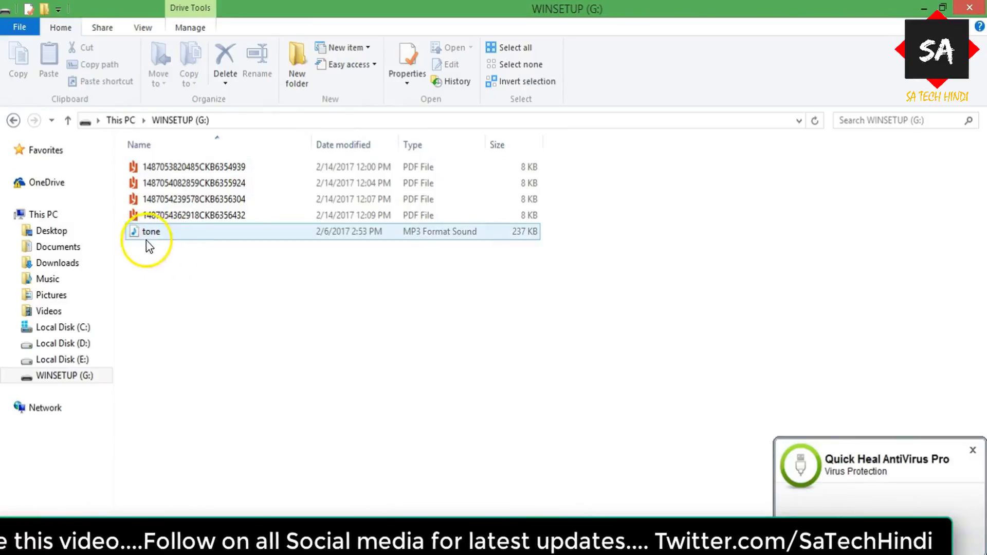
{"action": "left_click", "coordinate": [174, 236]}
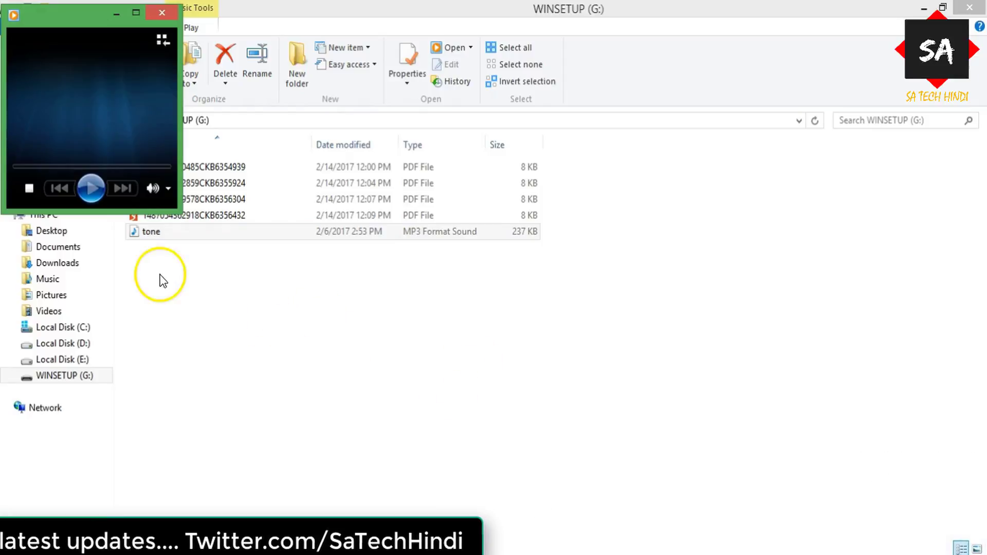
{"action": "left_click", "coordinate": [122, 270]}
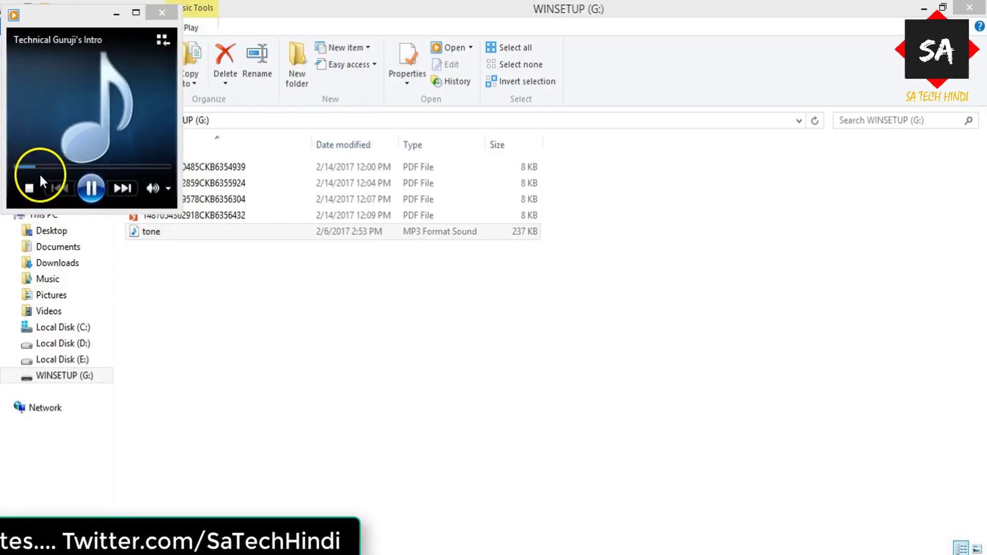
{"action": "left_click", "coordinate": [160, 14]}
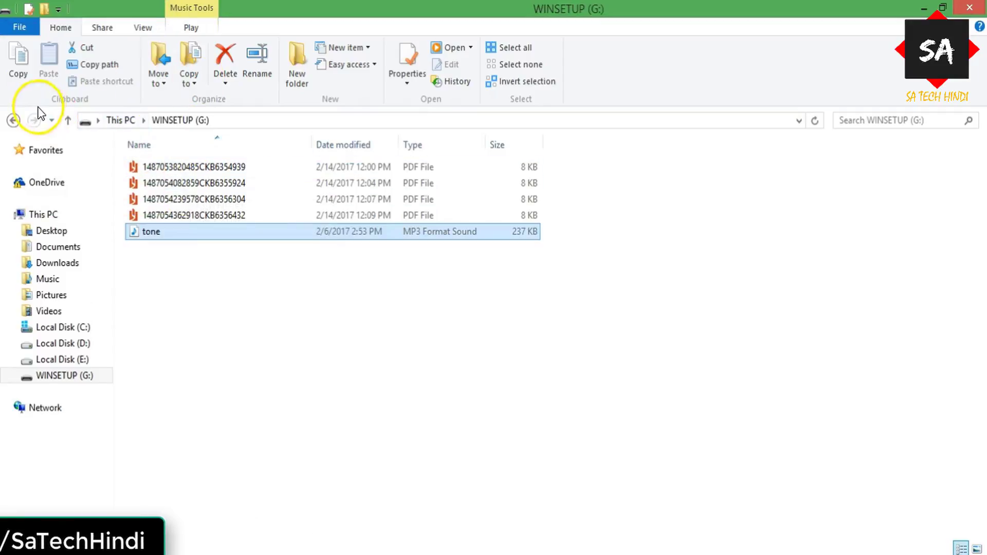
{"action": "left_click", "coordinate": [13, 121]}
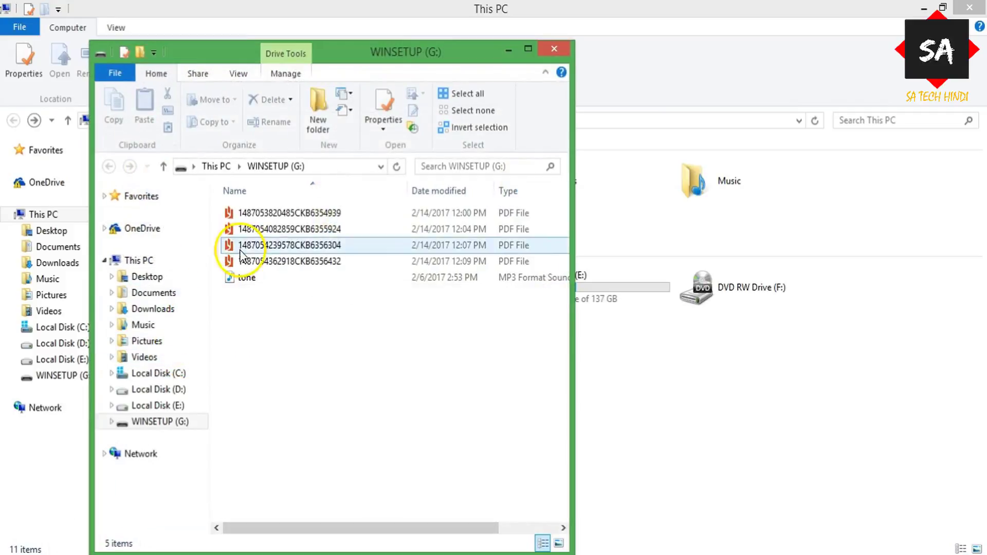
- Permanently delete the four PDF files and the tone file from the WINSETUP (G:) drive
{"action": "left_click", "coordinate": [551, 49]}
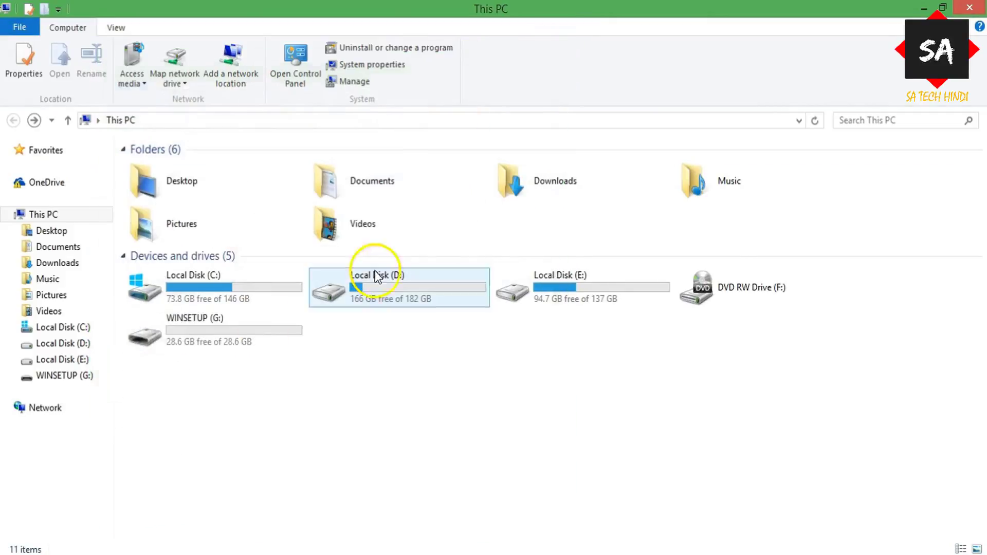
{"action": "double_click", "coordinate": [193, 346]}
{"action": "left_click_drag", "start_coordinate": [189, 282], "coordinate": [184, 166]}
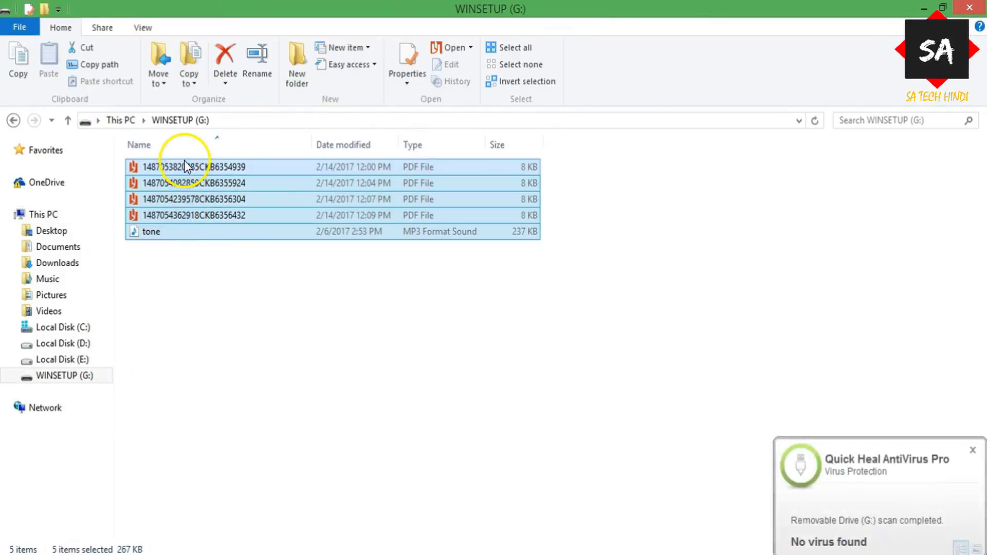
{"action": "right_click", "coordinate": [185, 165]}
{"action": "left_click", "coordinate": [224, 355]}
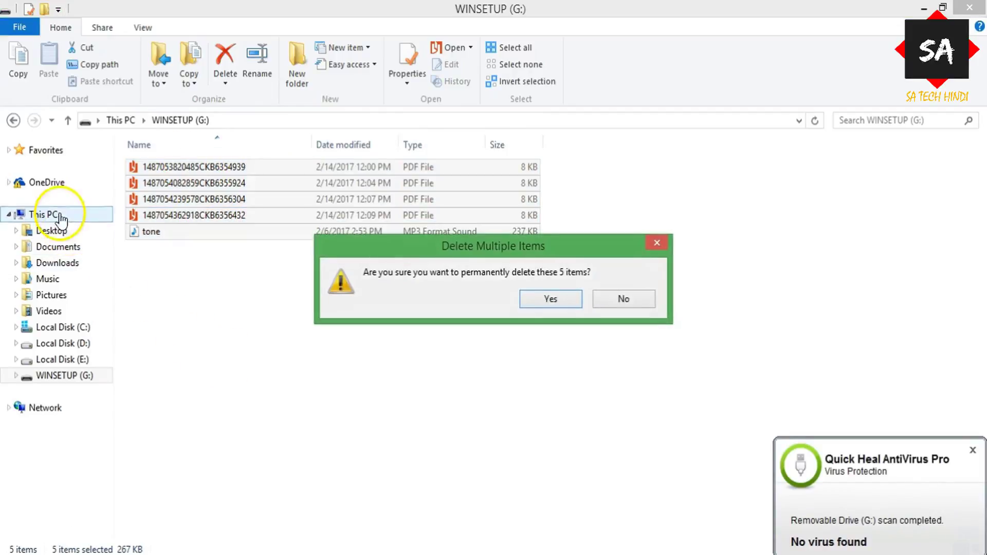
{"action": "left_click", "coordinate": [547, 301]}
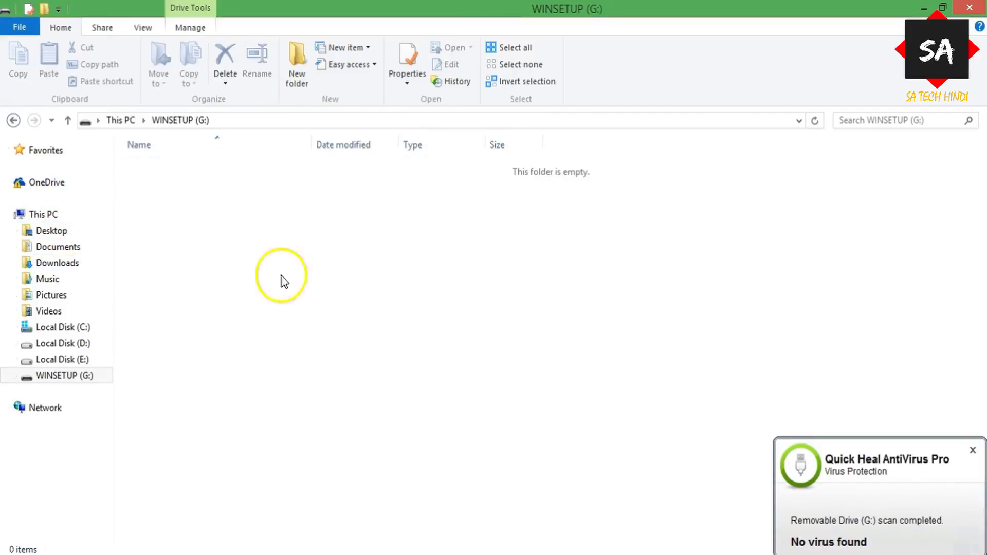
- Reopen the WINSETUP (G:) drive from This PC to check its contents after the deletion
{"action": "left_click", "coordinate": [14, 120]}
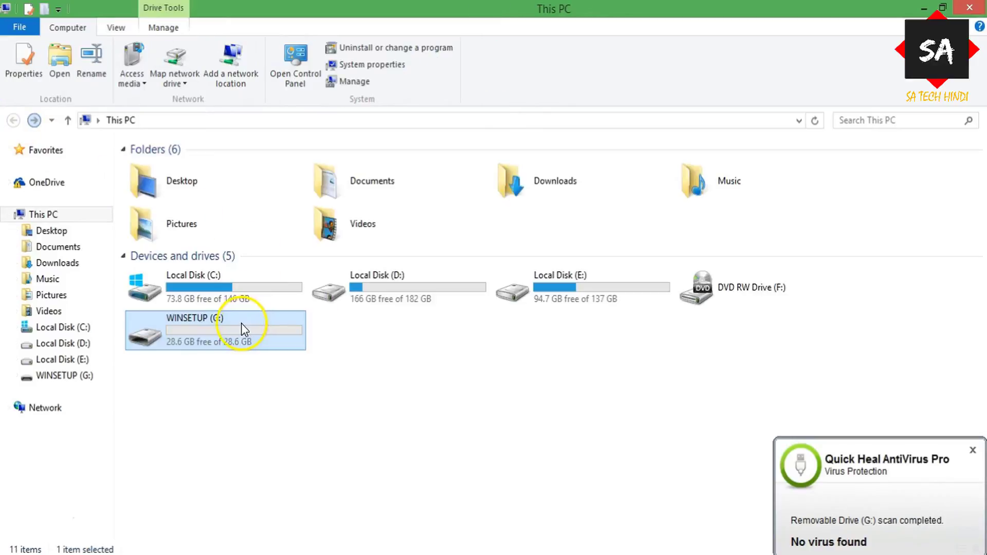
{"action": "double_click", "coordinate": [221, 330]}
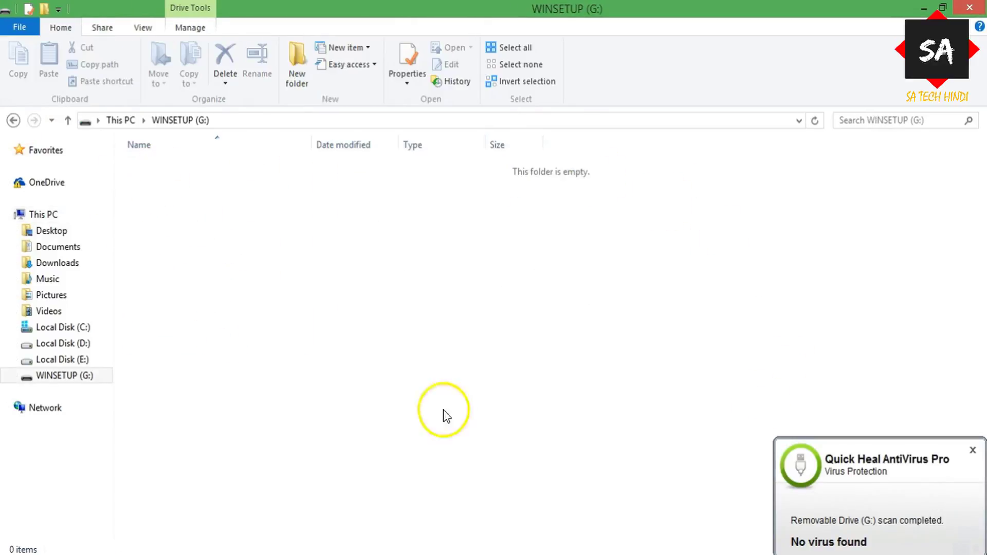
{"action": "left_click", "coordinate": [14, 120]}
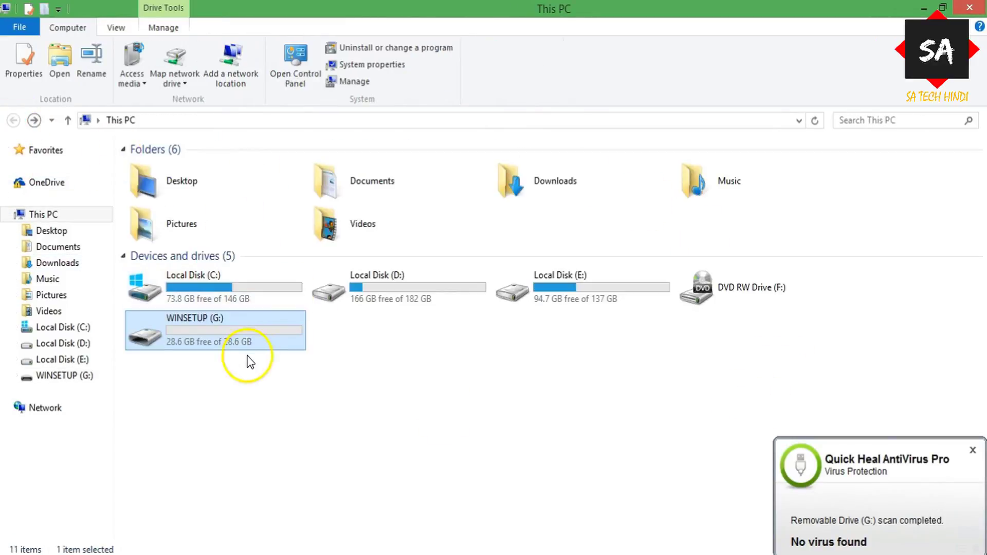
- Quick-format the WINSETUP (G:) drive as FAT32 with 16-kilobyte allocation units, and check its contents
{"action": "right_click", "coordinate": [218, 336]}
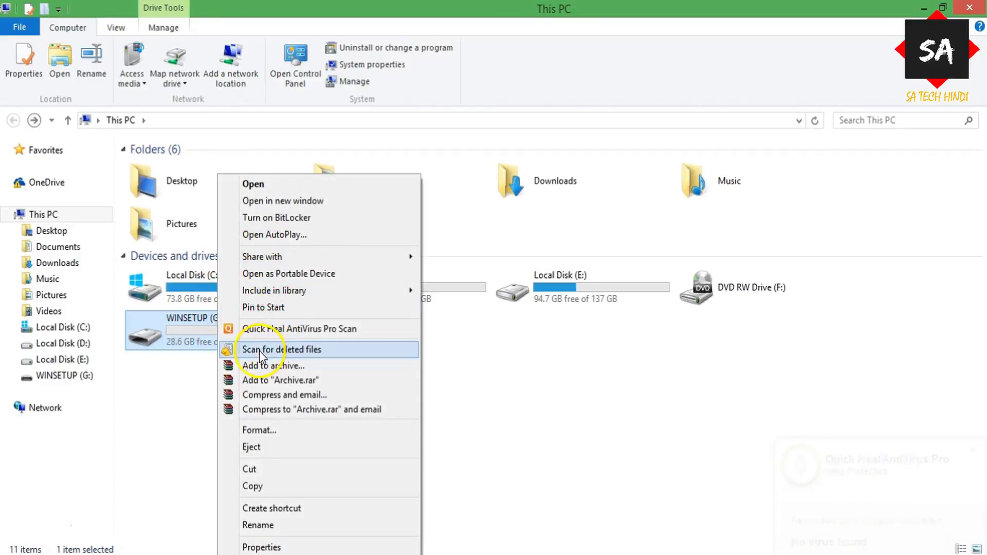
{"action": "left_click", "coordinate": [268, 433]}
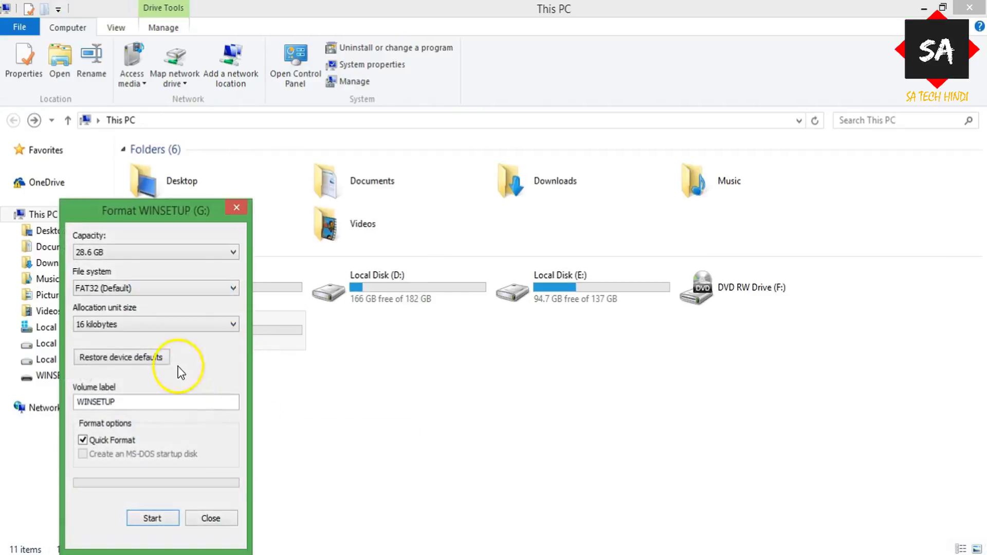
{"action": "left_click", "coordinate": [153, 523]}
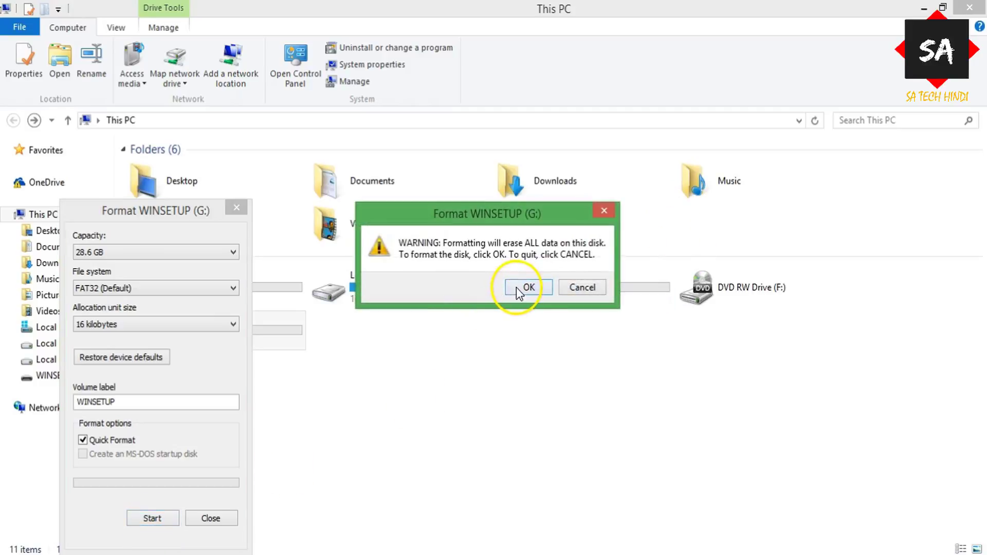
{"action": "left_click", "coordinate": [530, 287]}
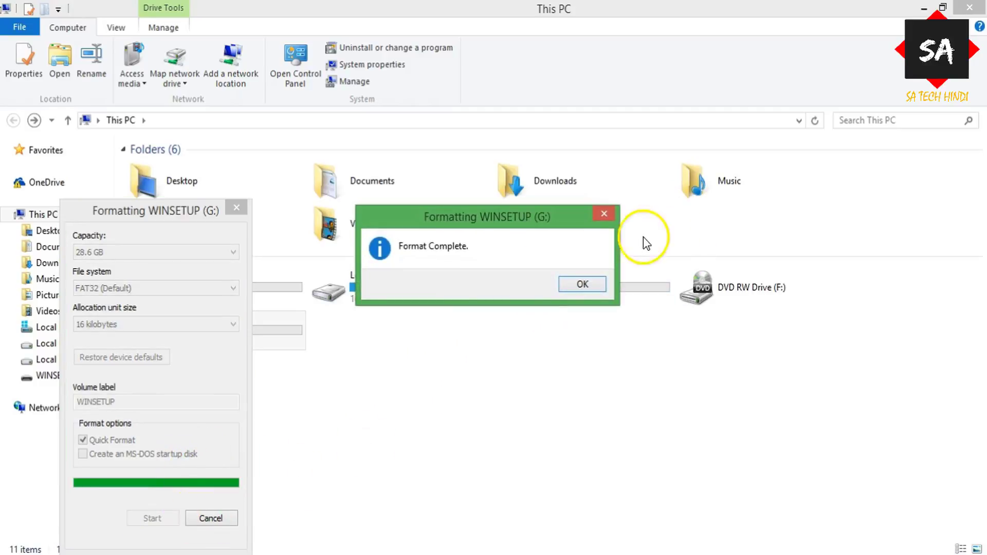
{"action": "left_click", "coordinate": [579, 283]}
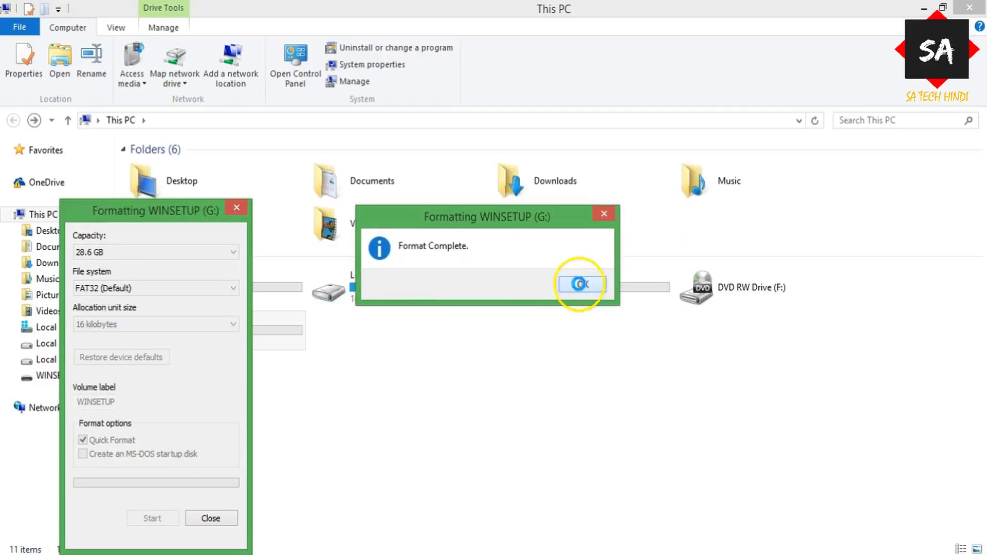
{"action": "left_click", "coordinate": [204, 520]}
{"action": "double_click", "coordinate": [218, 340]}
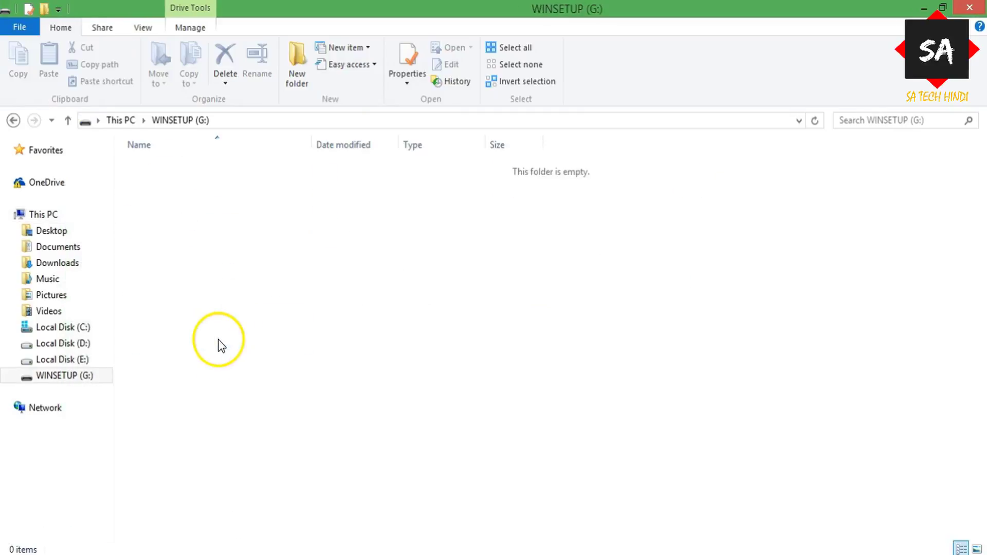
{"action": "left_click", "coordinate": [14, 121]}
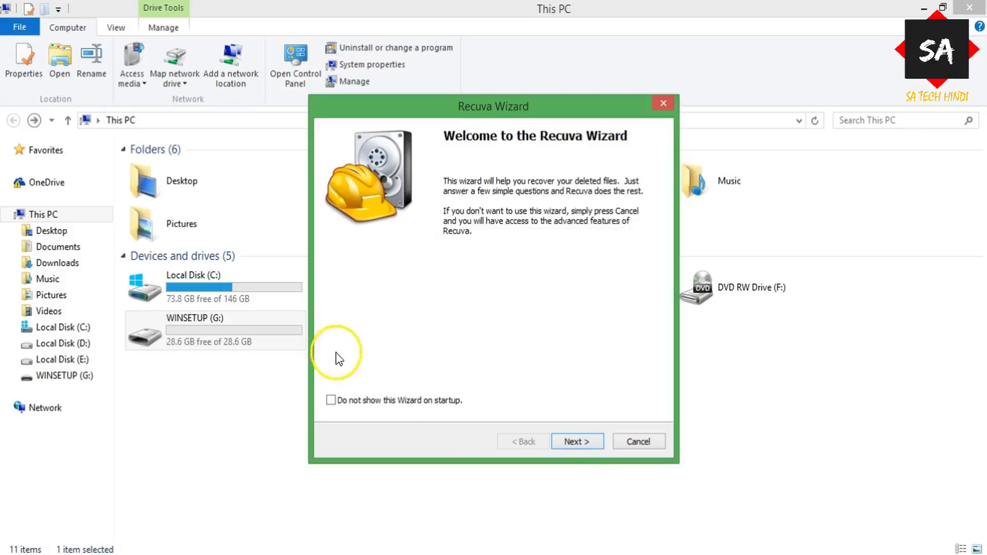
- Switch to the Recuva Wizard and choose Documents as the type of files to recover
{"action": "left_click", "coordinate": [580, 448]}
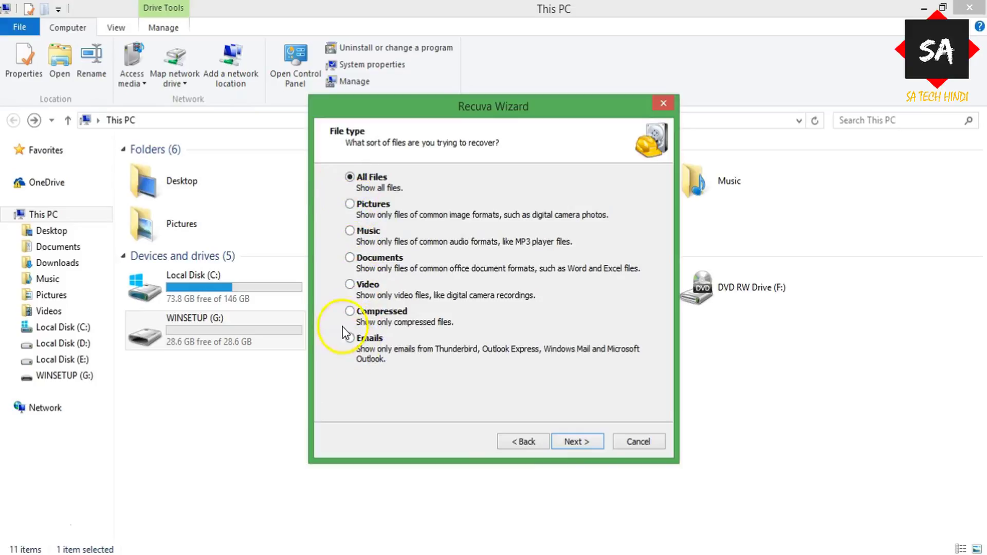
{"action": "left_click", "coordinate": [355, 237]}
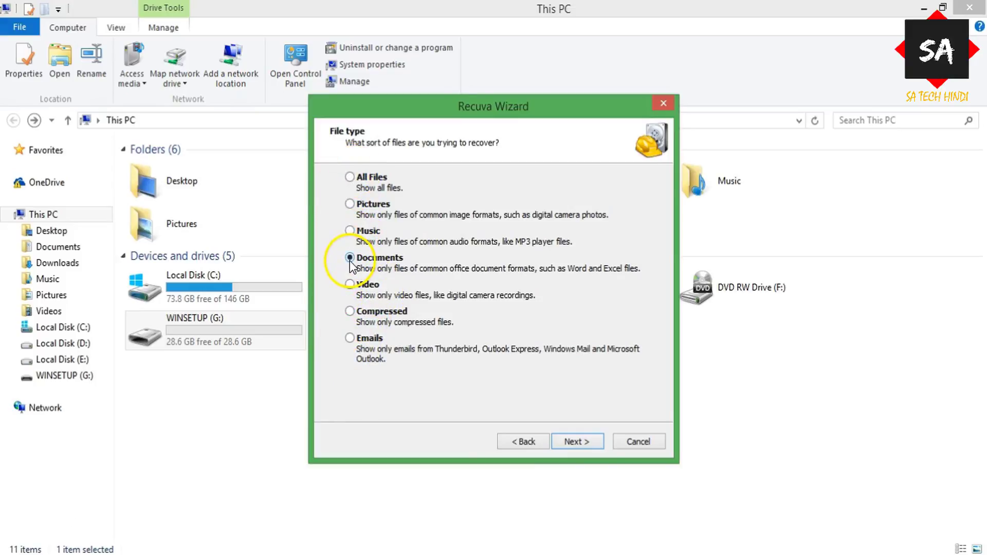
{"action": "left_click", "coordinate": [351, 236]}
{"action": "left_click", "coordinate": [576, 442]}
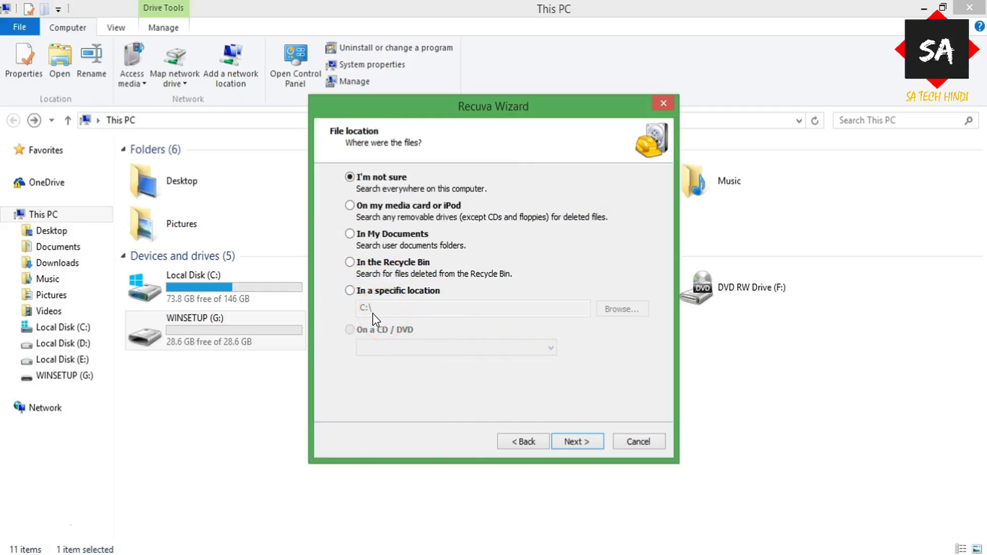
- Set the file location to the specific location G:\ by picking the WINSETUP drive
{"action": "left_click", "coordinate": [350, 293]}
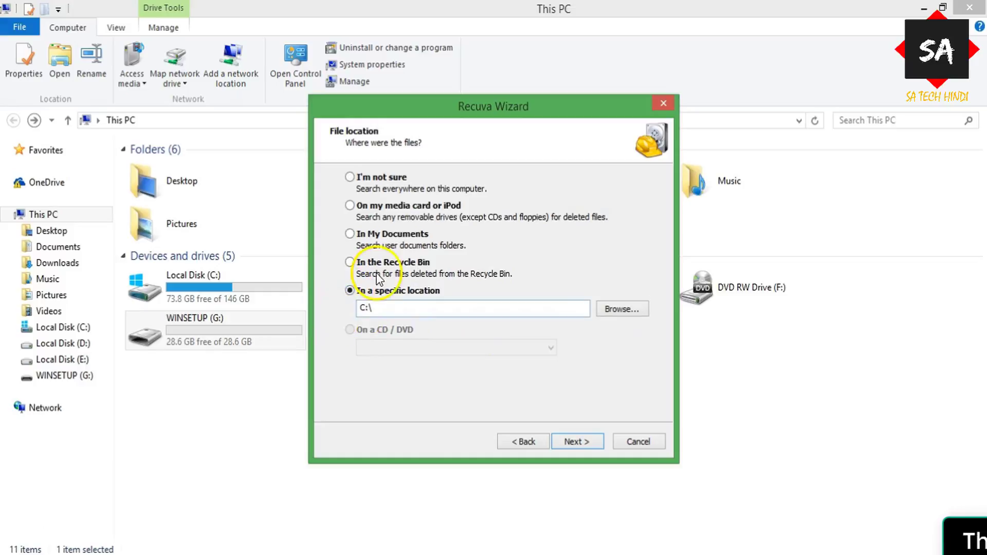
{"action": "left_click", "coordinate": [623, 309]}
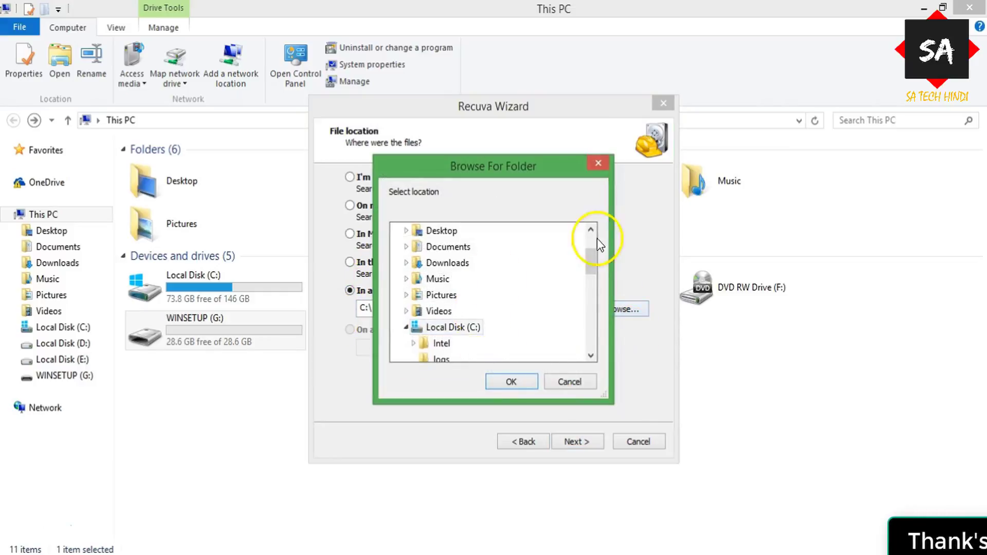
{"action": "left_click_drag", "start_coordinate": [593, 273], "coordinate": [591, 309]}
{"action": "left_click", "coordinate": [447, 329]}
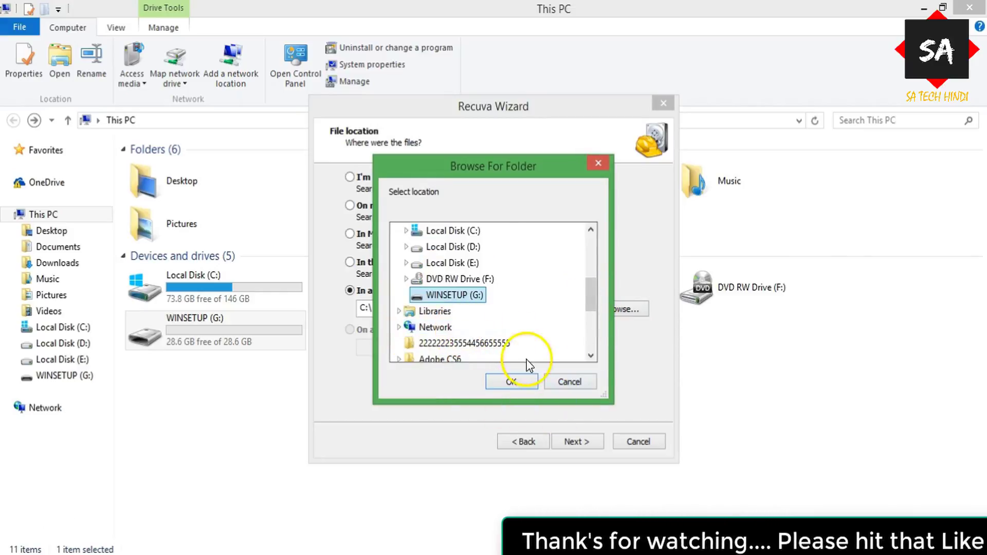
{"action": "left_click", "coordinate": [514, 381]}
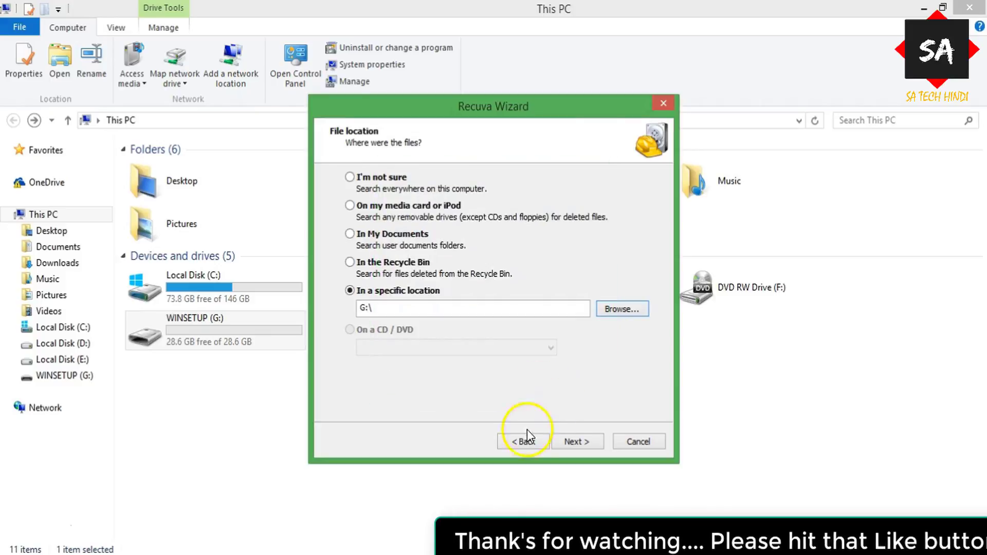
{"action": "left_click", "coordinate": [576, 442]}
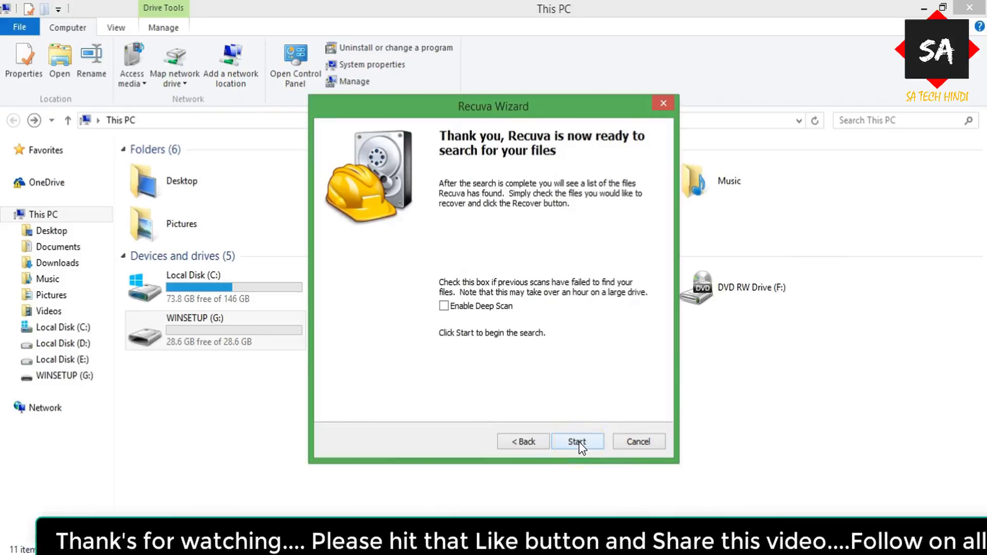
- Run the search for deleted files on the drive and rescan it with Deep Scan enabled
{"action": "left_click", "coordinate": [577, 442]}
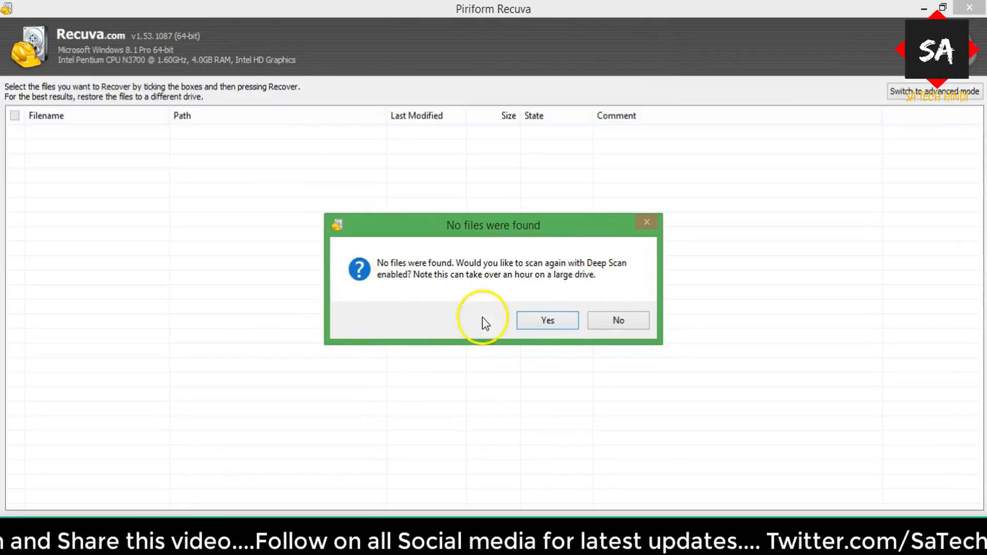
{"action": "left_click", "coordinate": [548, 322]}
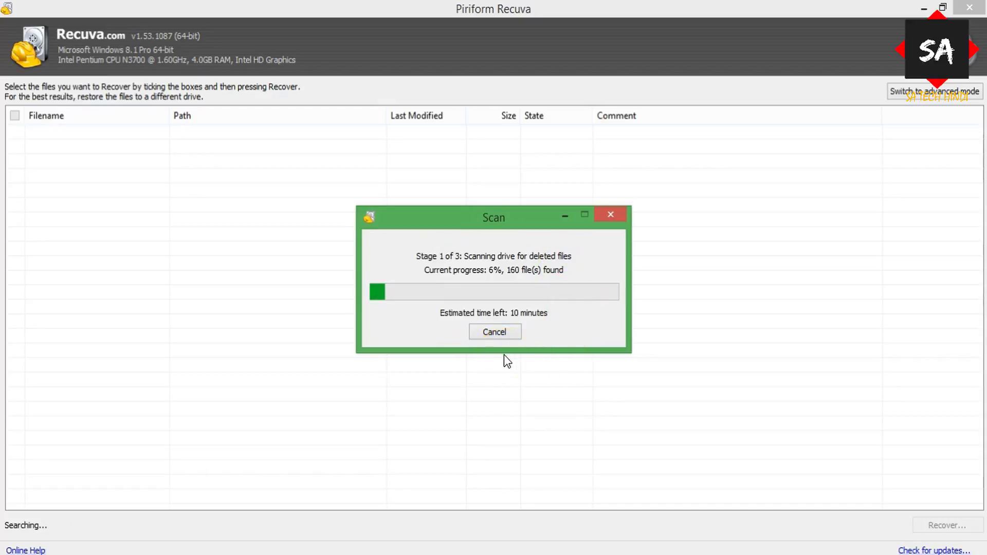
{"action": "left_click", "coordinate": [474, 369]}
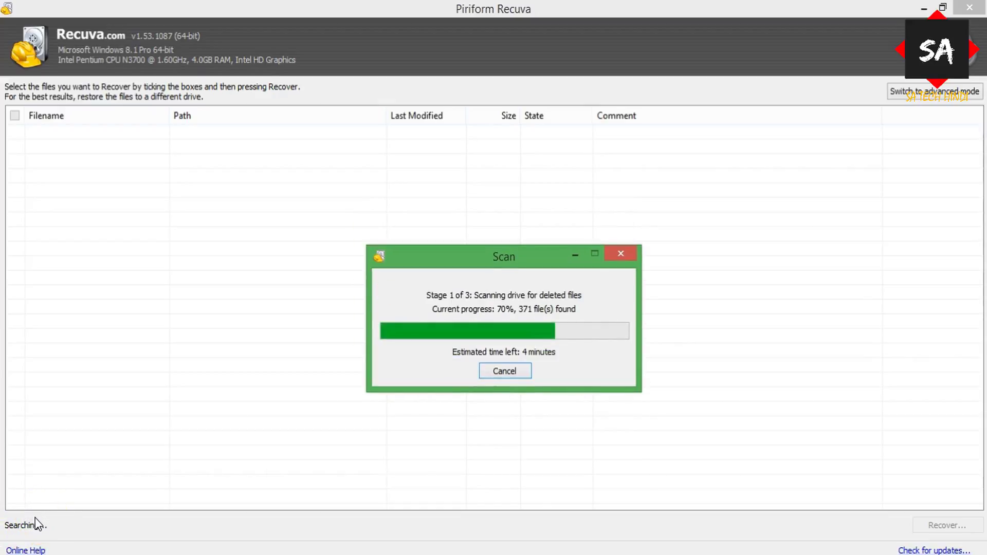
{"action": "left_click", "coordinate": [35, 517]}
{"action": "left_click", "coordinate": [402, 377]}
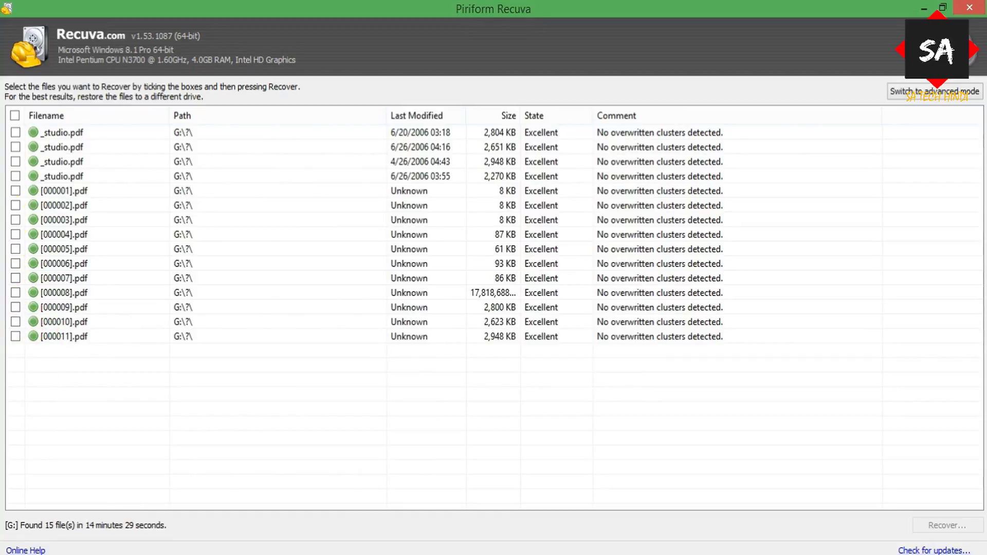
- Mark the found PDF files [000001].pdf through [000007].pdf for recovery
{"action": "left_click", "coordinate": [15, 191]}
{"action": "left_click", "coordinate": [15, 206]}
{"action": "left_click", "coordinate": [16, 220]}
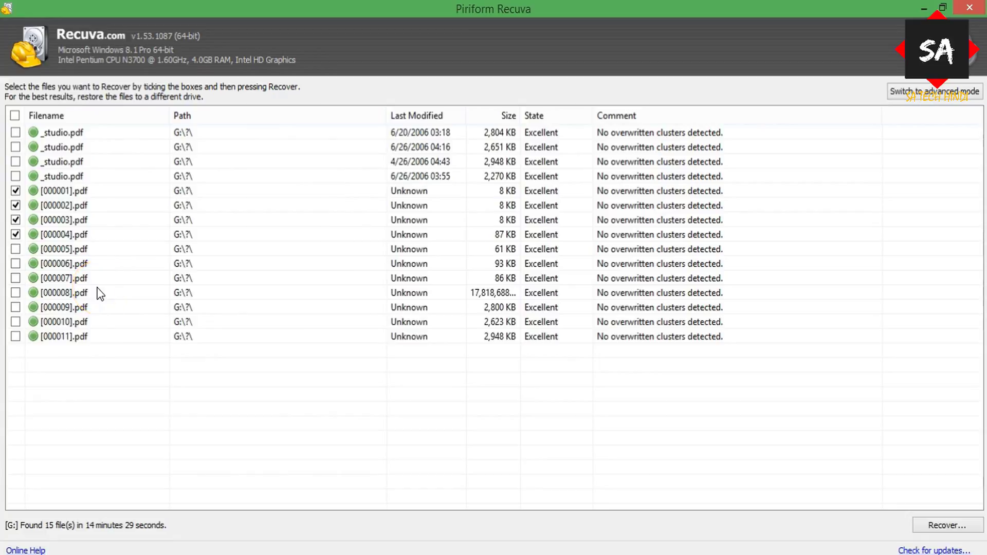
{"action": "left_click", "coordinate": [16, 249]}
{"action": "left_click", "coordinate": [15, 264]}
{"action": "left_click", "coordinate": [16, 278]}
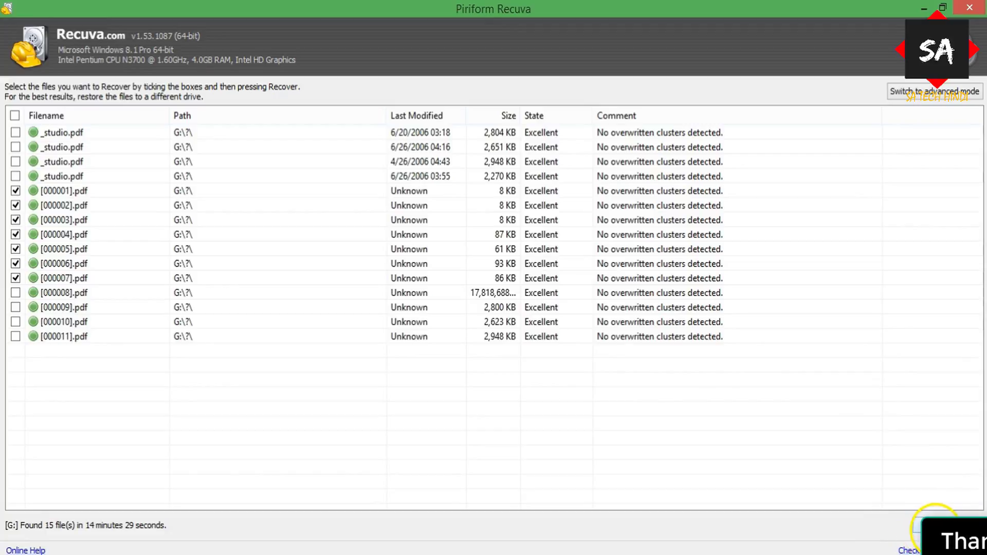
- Recover the marked PDF files into a new Desktop folder named "new" and dismiss the pop-up drive window and completion report
{"action": "left_click", "coordinate": [934, 525]}
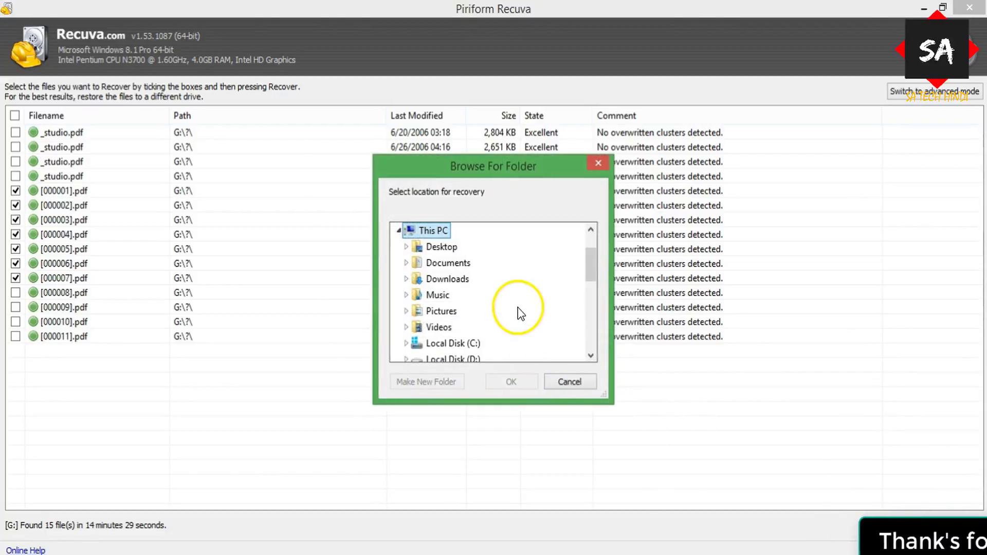
{"action": "left_click_drag", "start_coordinate": [589, 266], "coordinate": [593, 294]}
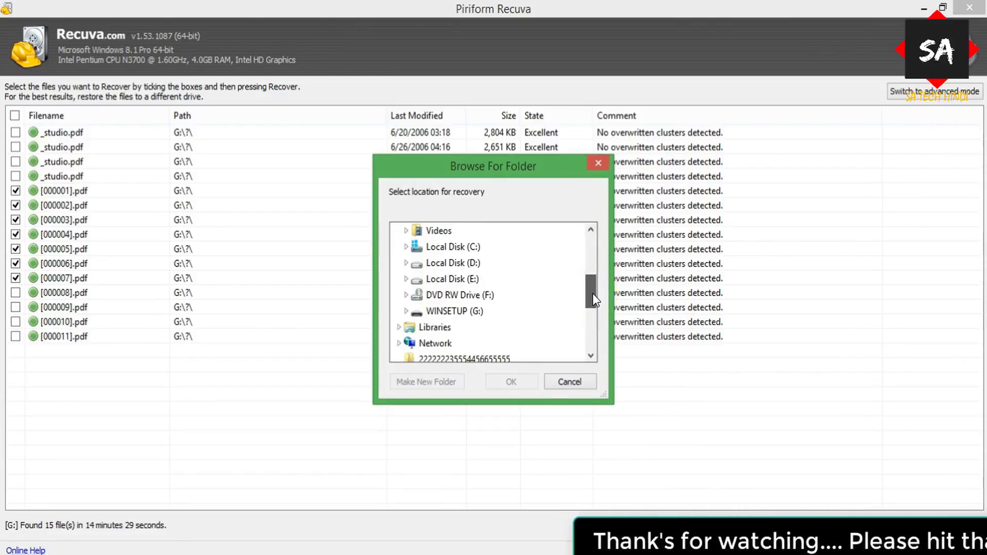
{"action": "left_click_drag", "start_coordinate": [593, 294], "coordinate": [589, 257]}
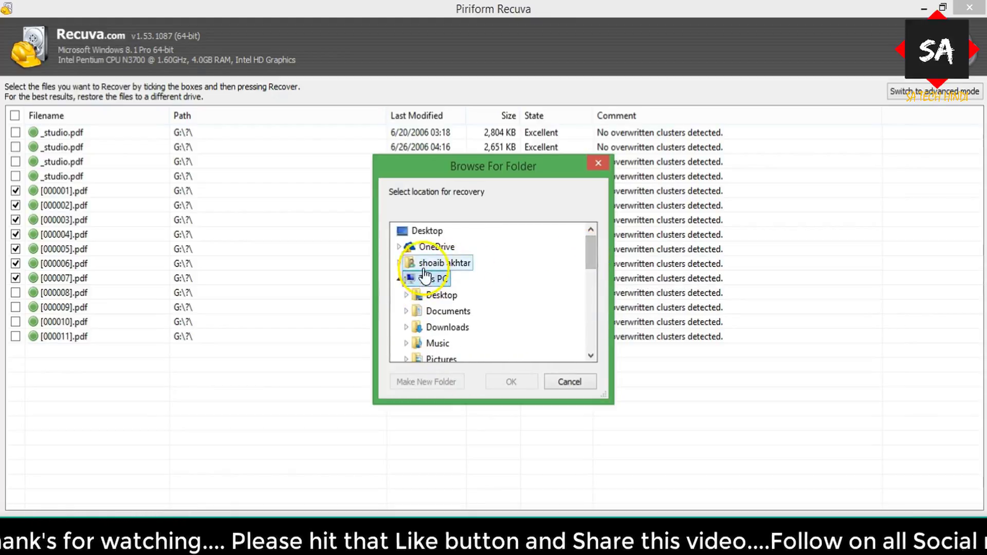
{"action": "left_click", "coordinate": [432, 232]}
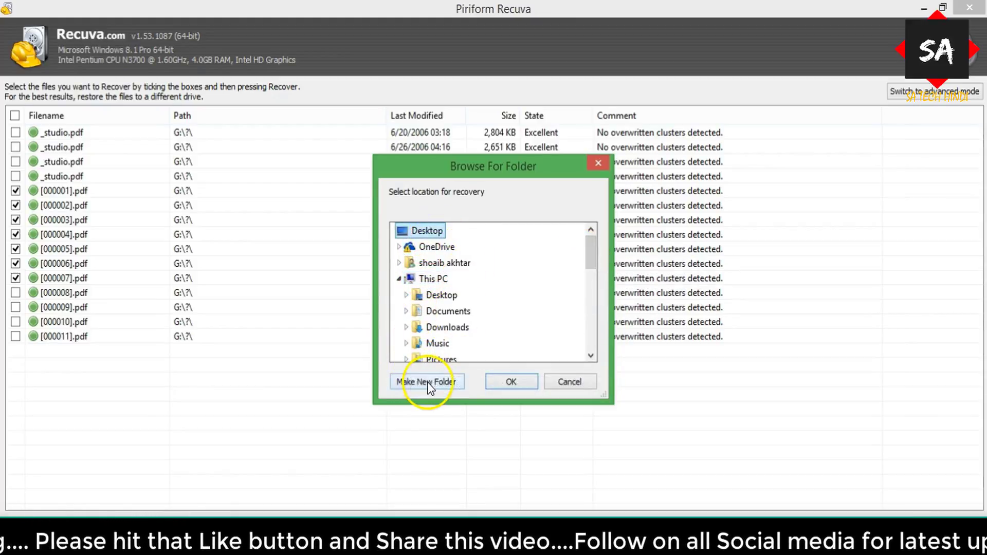
{"action": "left_click", "coordinate": [412, 382]}
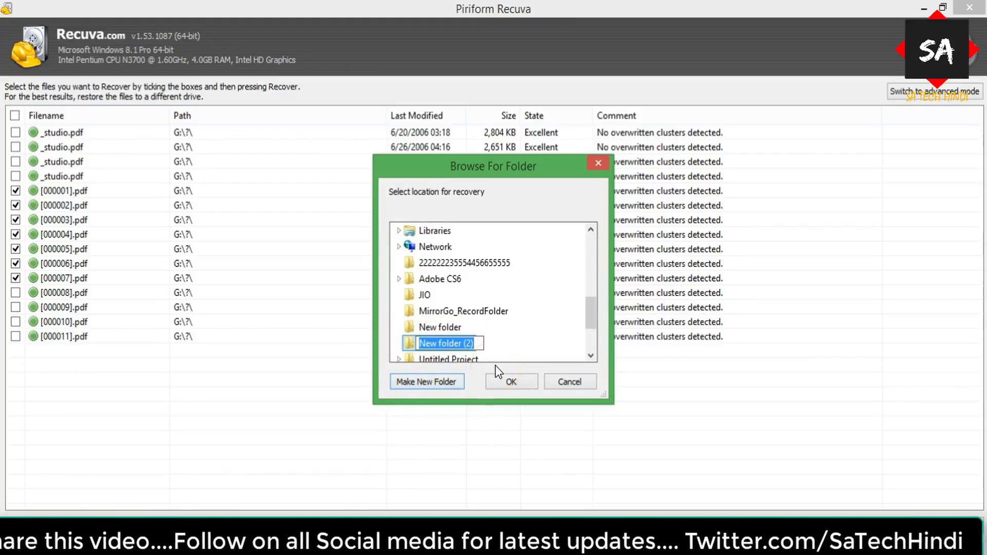
{"action": "type", "text": "new"}
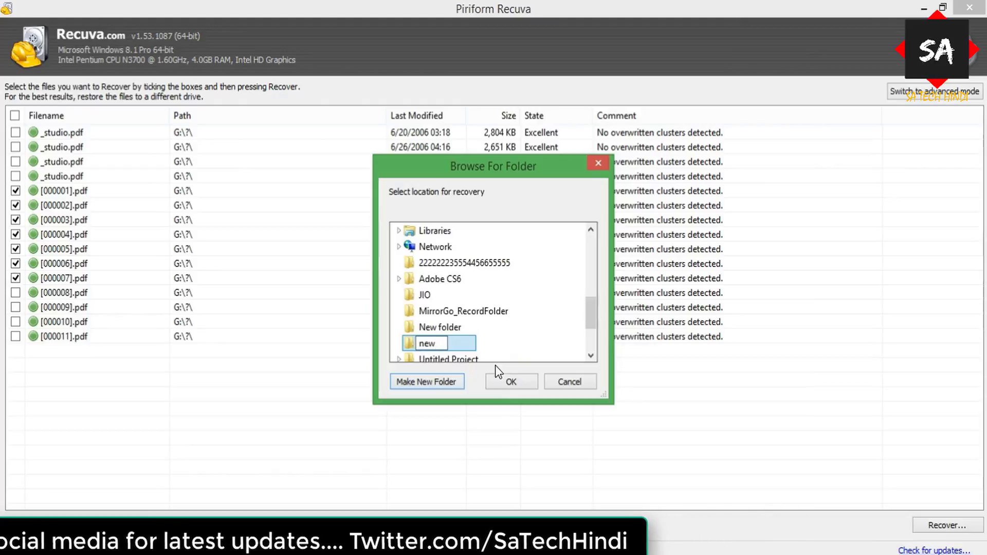
{"action": "left_click", "coordinate": [496, 387]}
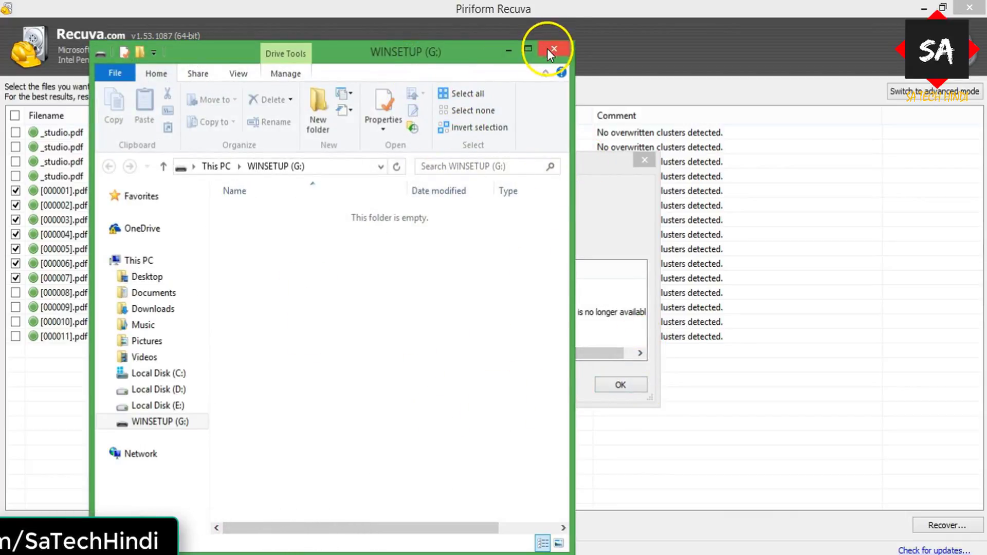
{"action": "left_click", "coordinate": [509, 49]}
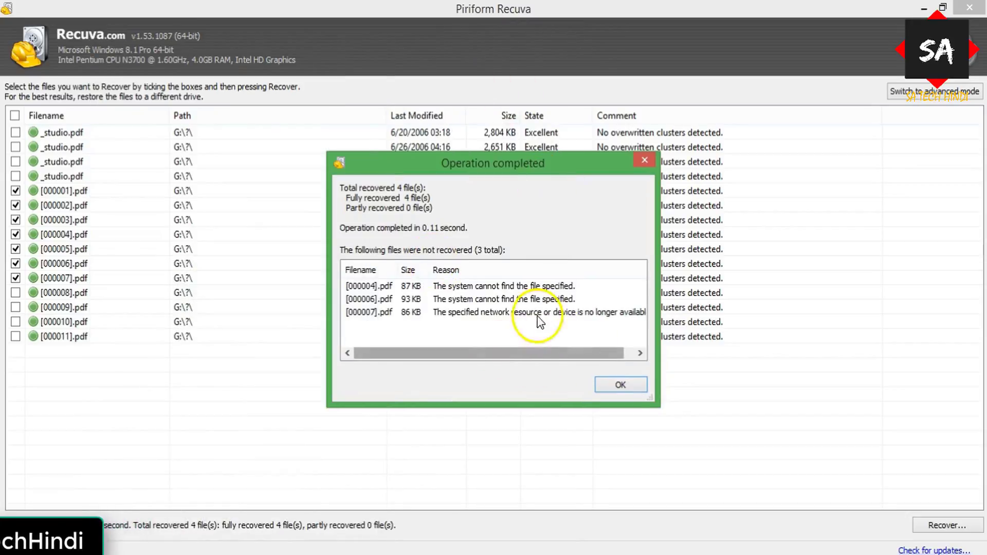
{"action": "left_click", "coordinate": [628, 386]}
- Open the "new" folder on the desktop and inspect the recovered PDFs, opening [000001]
{"action": "left_click", "coordinate": [930, 8]}
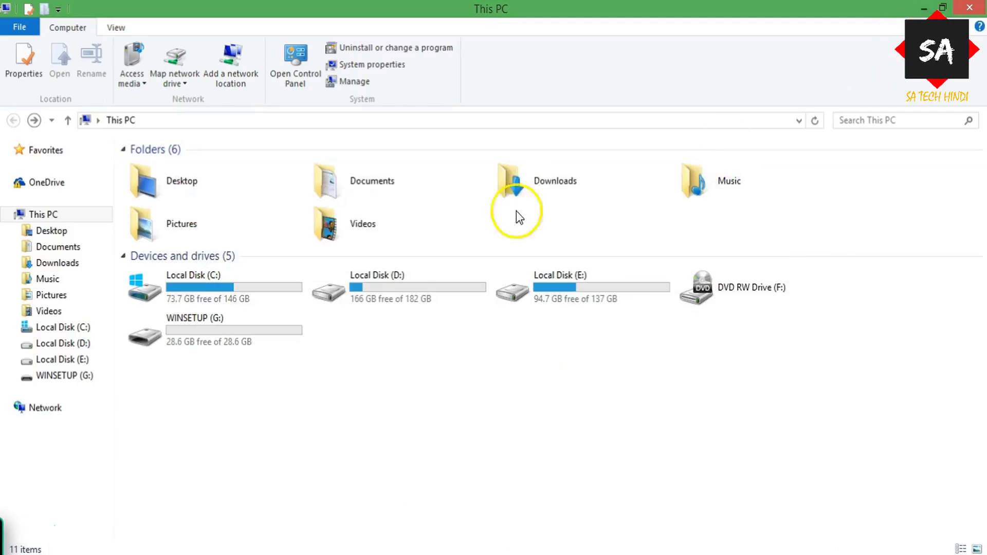
{"action": "left_click", "coordinate": [924, 8]}
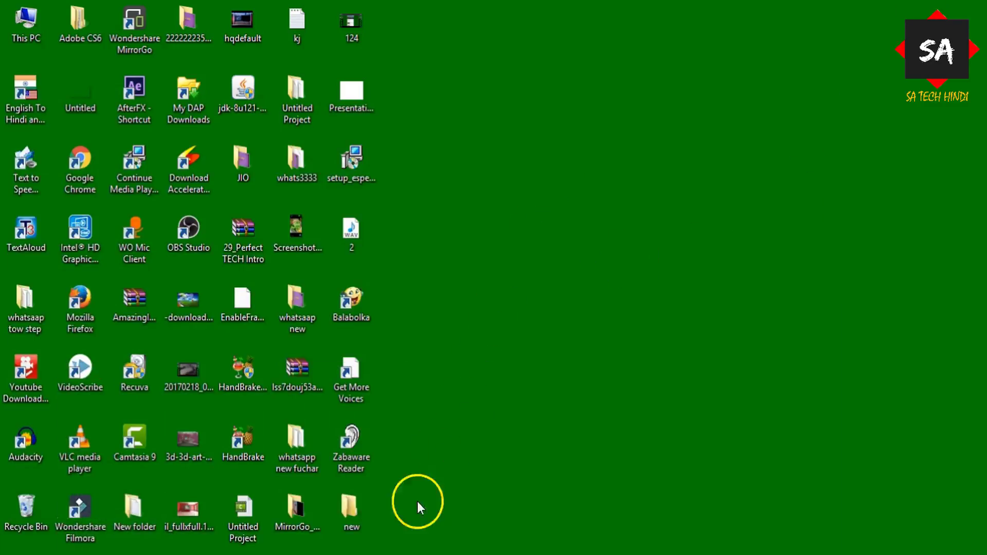
{"action": "double_click", "coordinate": [356, 521]}
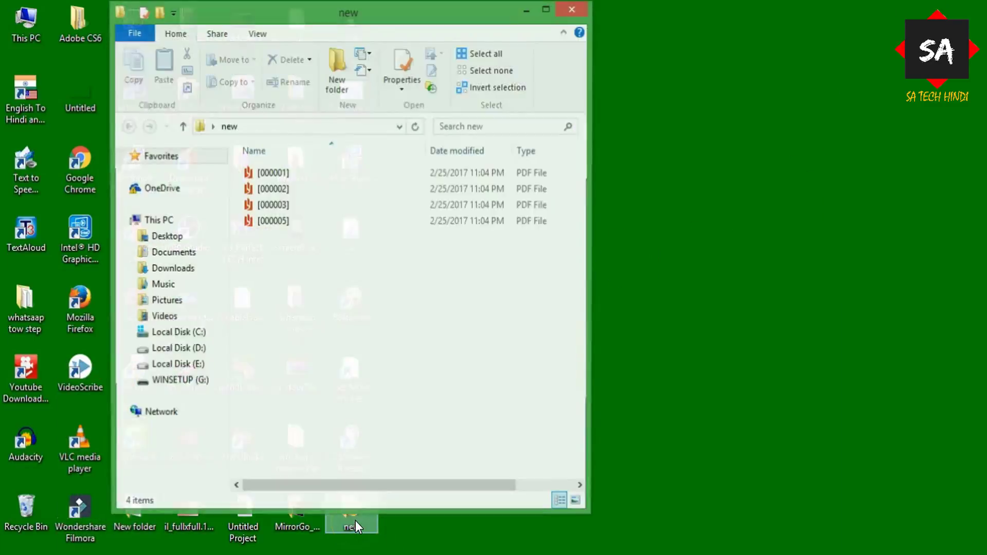
{"action": "left_click", "coordinate": [277, 229]}
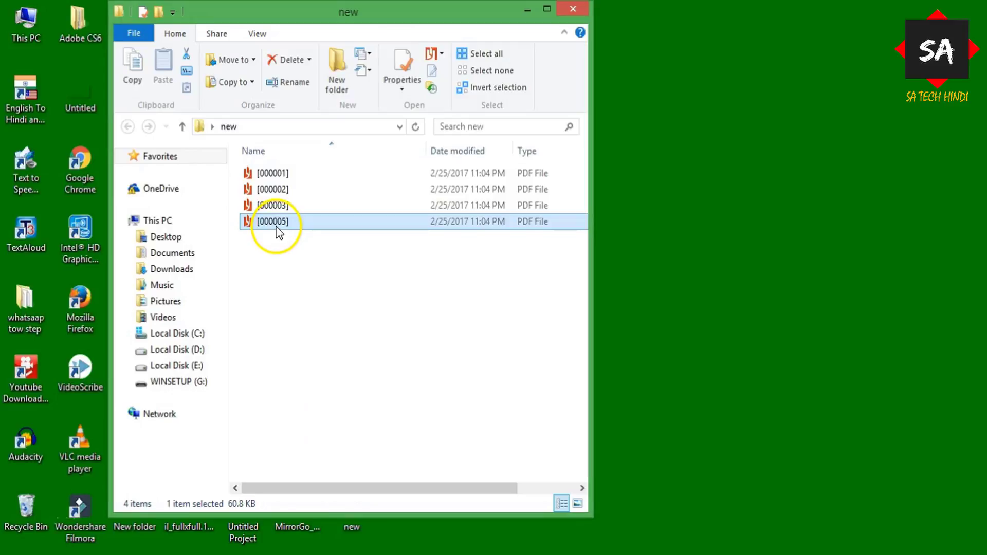
{"action": "double_click", "coordinate": [394, 10]}
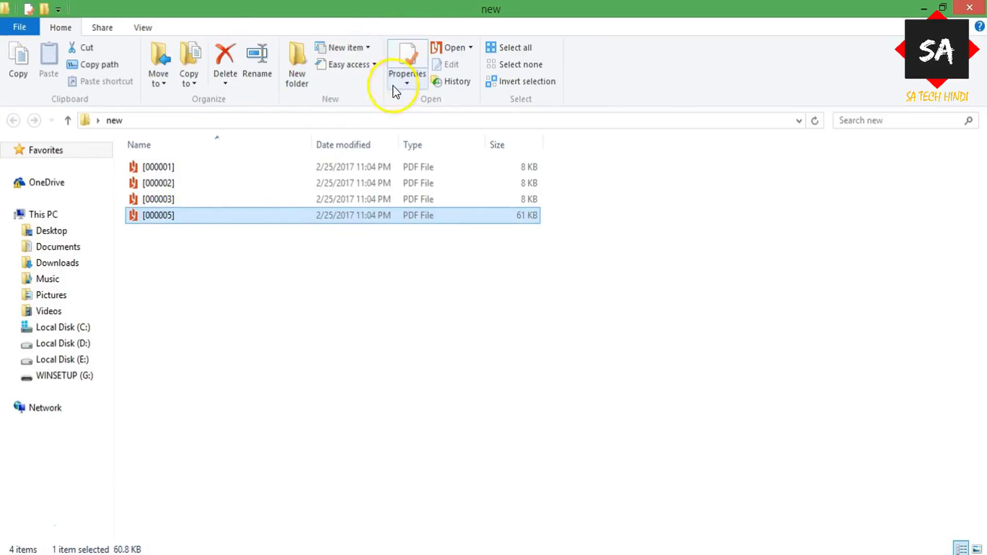
{"action": "double_click", "coordinate": [157, 167]}
{"action": "left_click", "coordinate": [286, 66]}
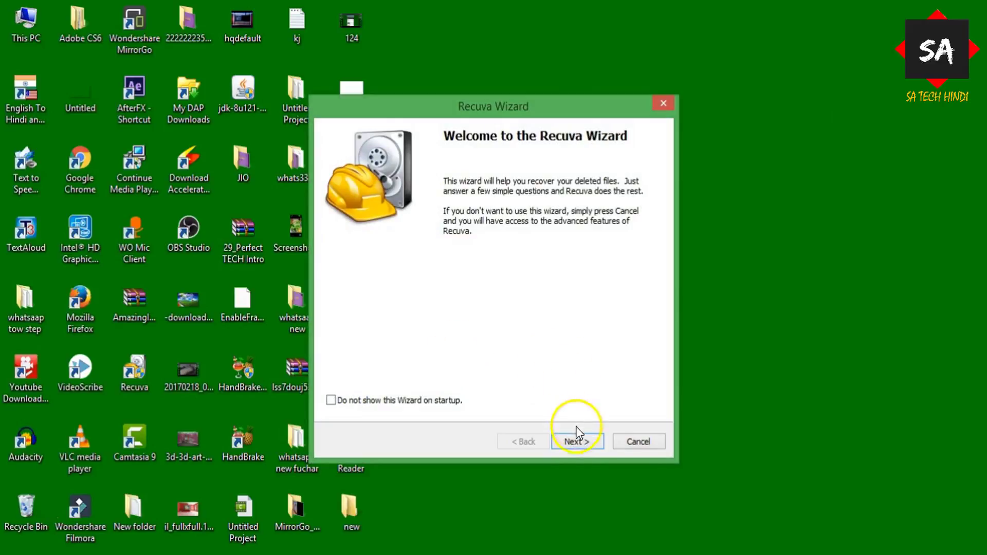
- Choose Music as the type of files to recover in the Recuva Wizard
{"action": "left_click", "coordinate": [579, 444]}
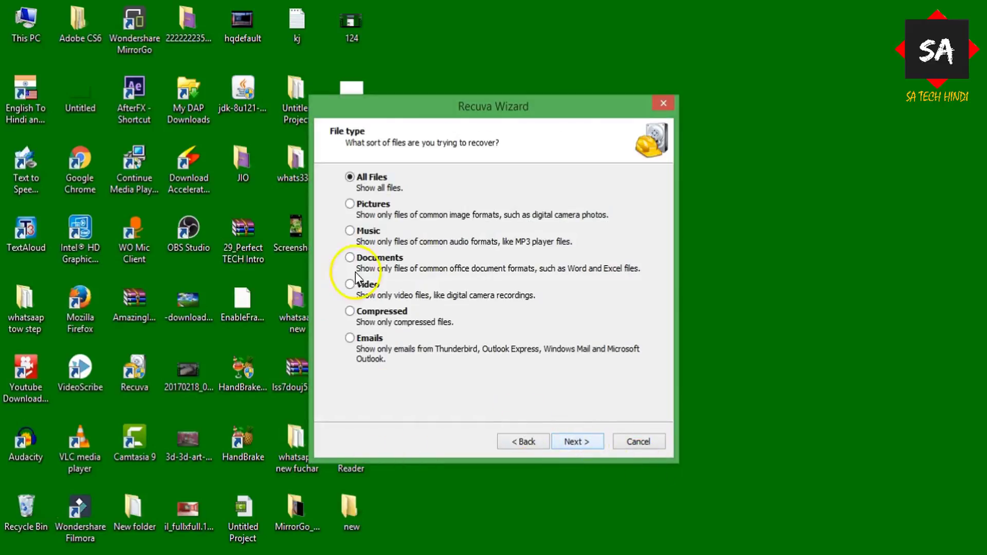
{"action": "left_click", "coordinate": [351, 233]}
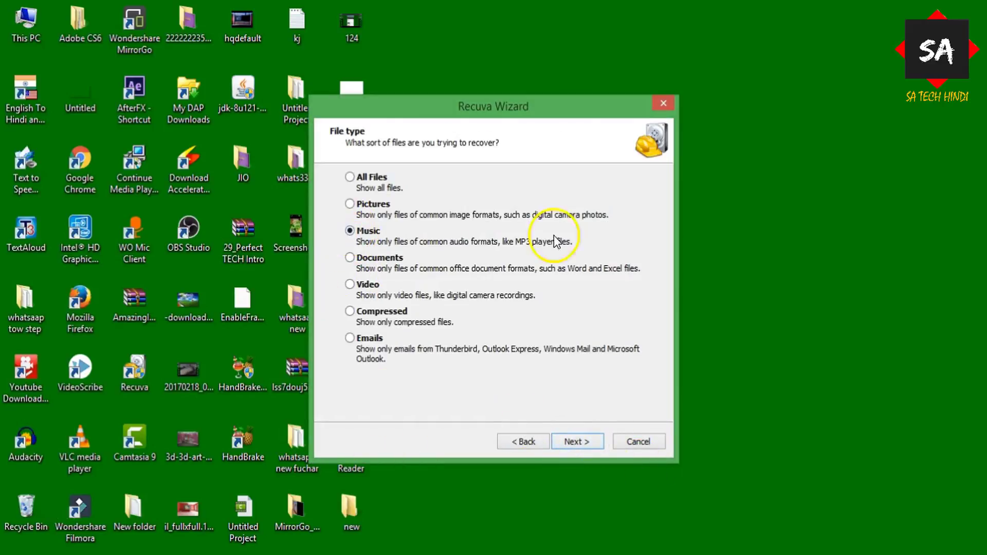
{"action": "left_click", "coordinate": [565, 437]}
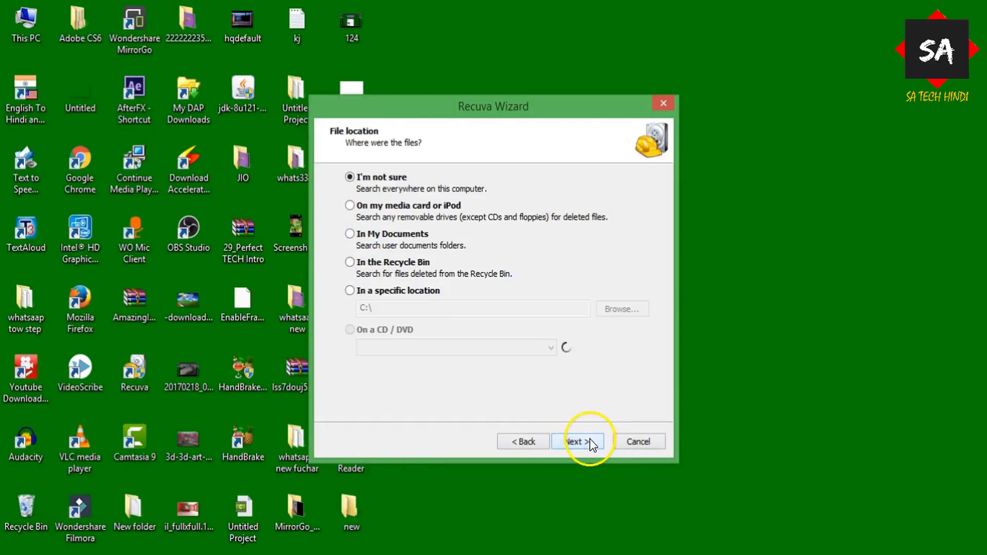
- Set the file location to a specific location, picking the WINSETUP (G:) drive
{"action": "left_click", "coordinate": [351, 291]}
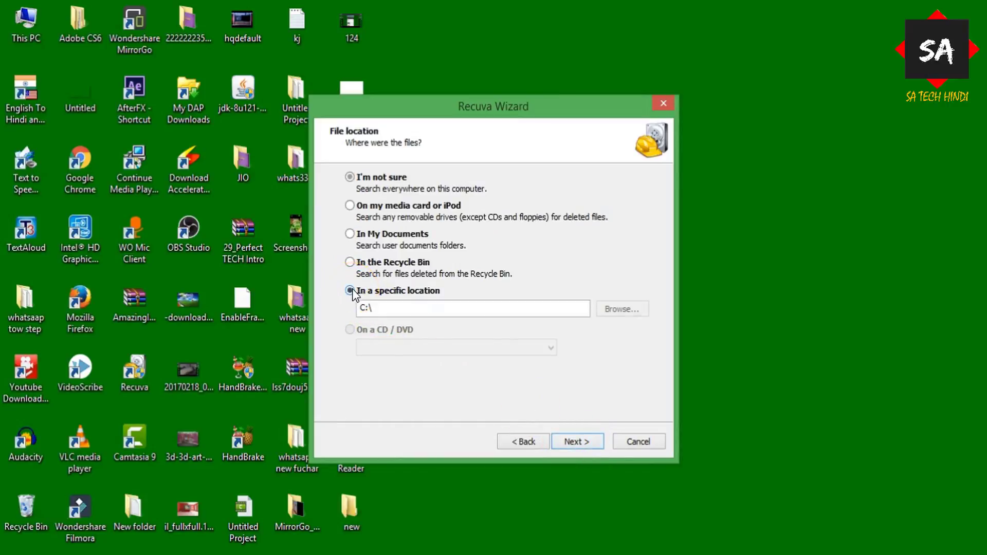
{"action": "left_click", "coordinate": [617, 311]}
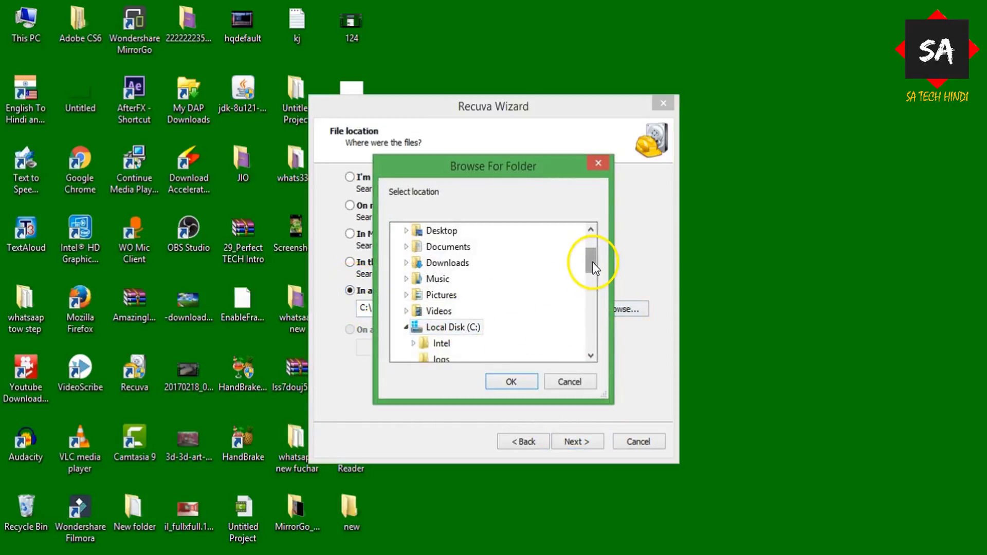
{"action": "left_click_drag", "start_coordinate": [594, 262], "coordinate": [605, 312]}
{"action": "left_click", "coordinate": [437, 264]}
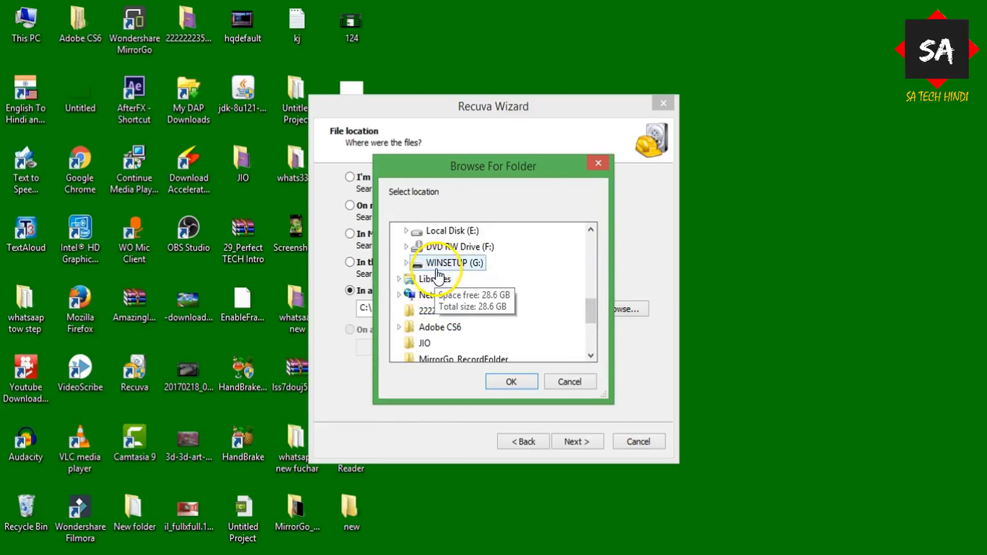
{"action": "left_click", "coordinate": [515, 380]}
- Search the G: drive for deleted music files and rescan it with Deep Scan enabled
{"action": "left_click", "coordinate": [583, 445]}
{"action": "left_click", "coordinate": [583, 443]}
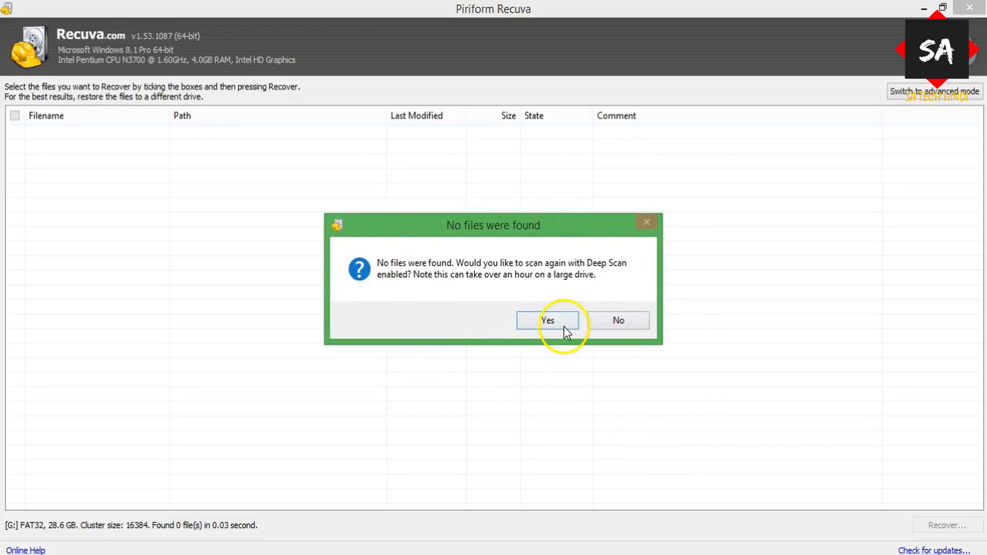
{"action": "left_click", "coordinate": [548, 321]}
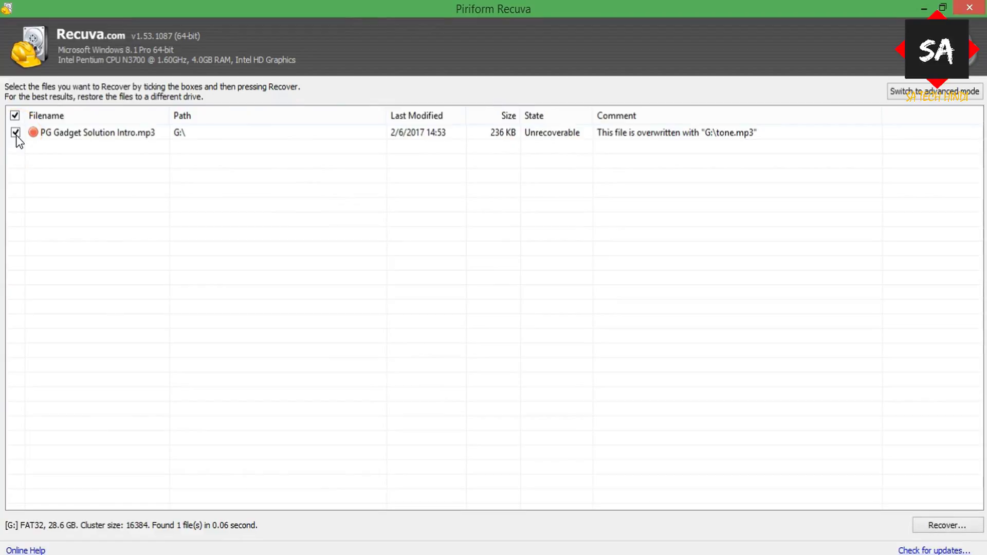
- Recover PG Gadget Solution Intro.mp3 into the existing "new" folder and dismiss the completion report
{"action": "left_click", "coordinate": [947, 525]}
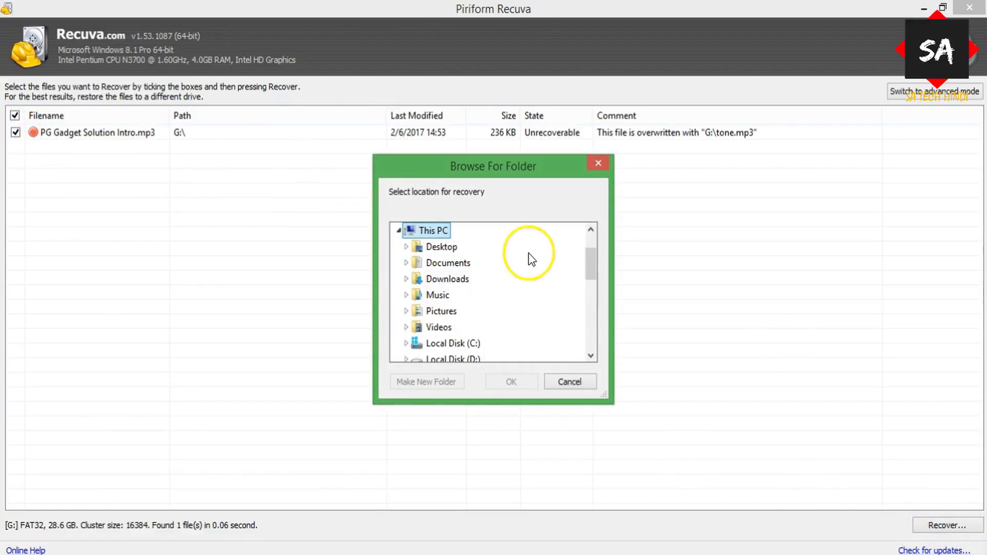
{"action": "left_click_drag", "start_coordinate": [593, 267], "coordinate": [595, 325]}
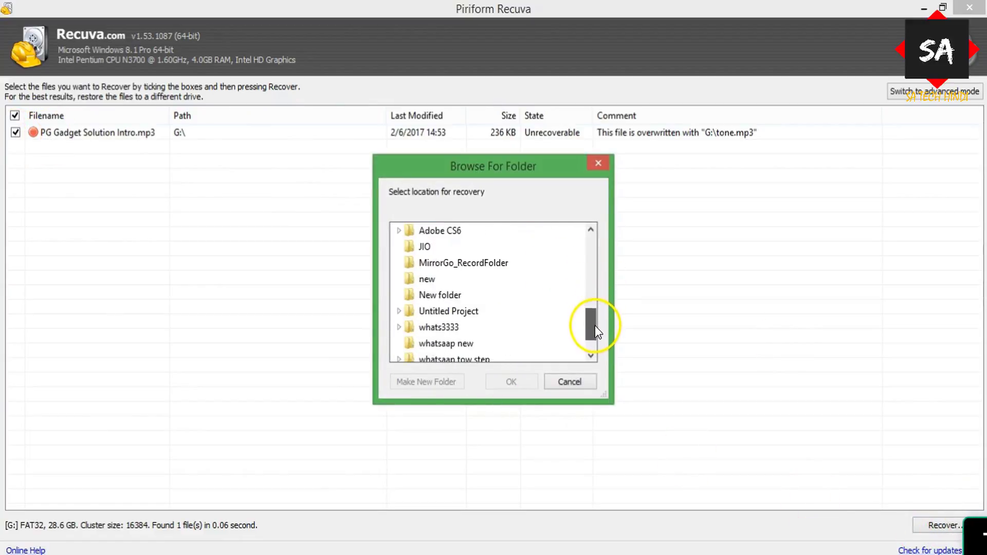
{"action": "left_click", "coordinate": [428, 279]}
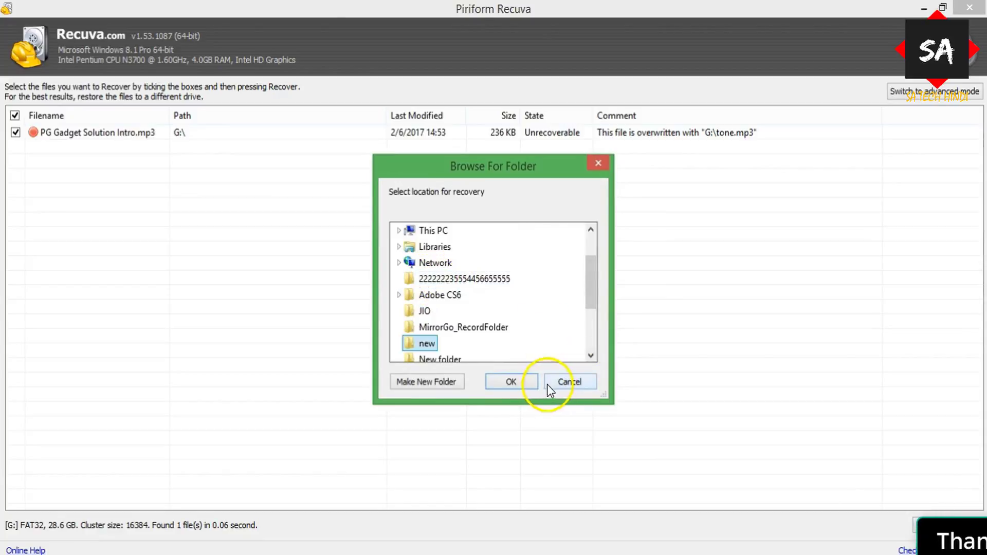
{"action": "left_click", "coordinate": [514, 381]}
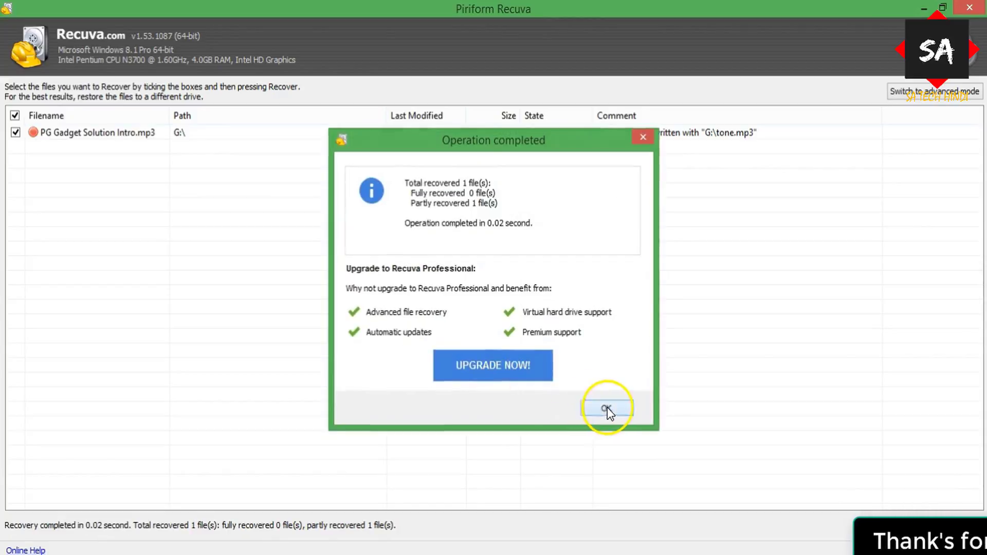
{"action": "left_click", "coordinate": [597, 409]}
- Return to the desktop and open the "new" folder to check for the recovered music file
{"action": "left_click", "coordinate": [924, 8]}
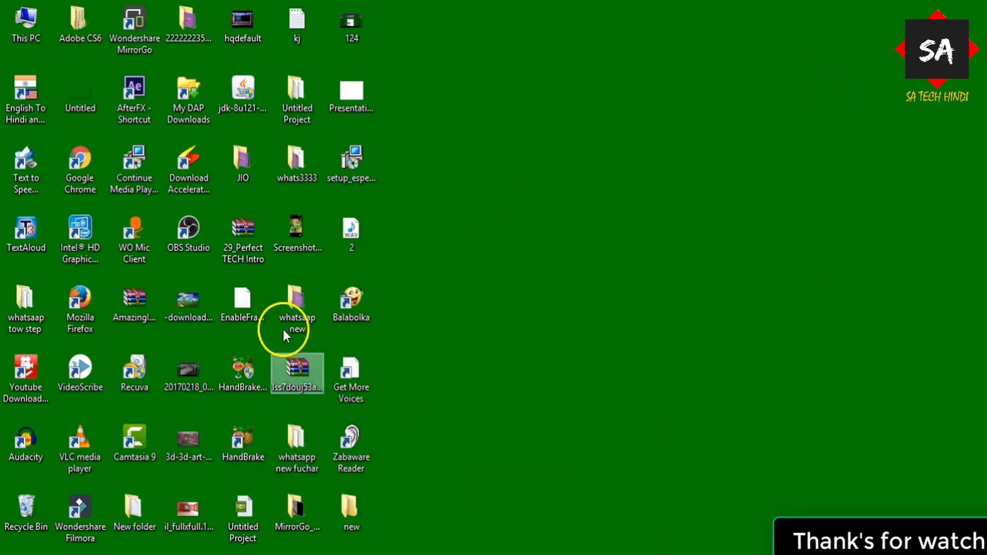
{"action": "double_click", "coordinate": [362, 520]}
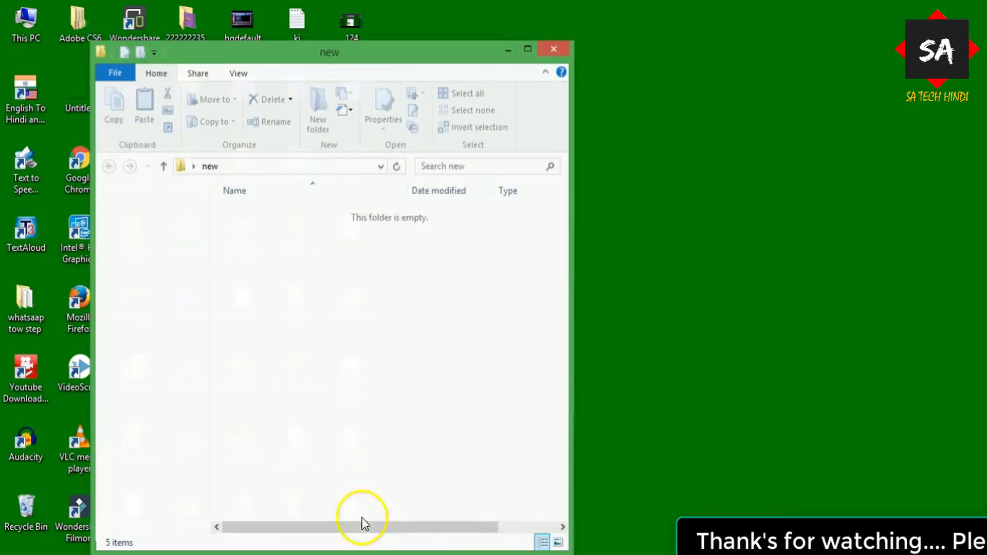